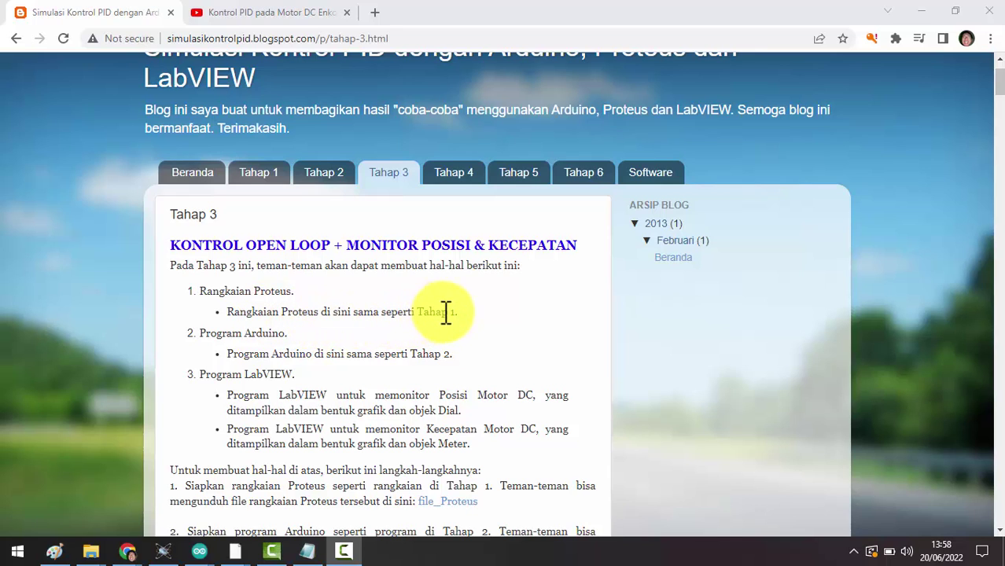
Read the Tahap 3 instructions up to point 4 and highlight the file names Monitor Posisi and Monitor Kecepatan
scroll(445, 314, "down", 1)
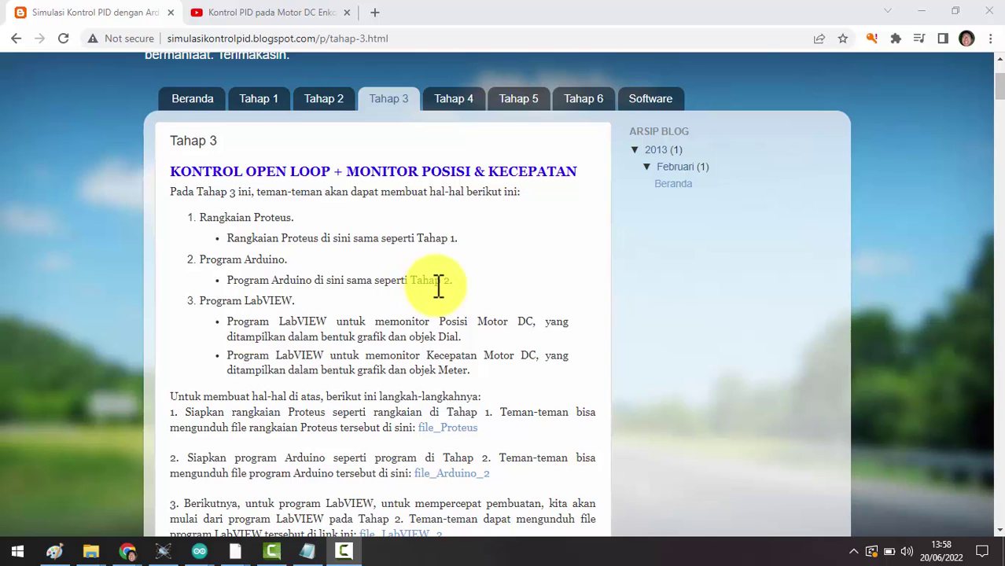
scroll(449, 291, "down", 1)
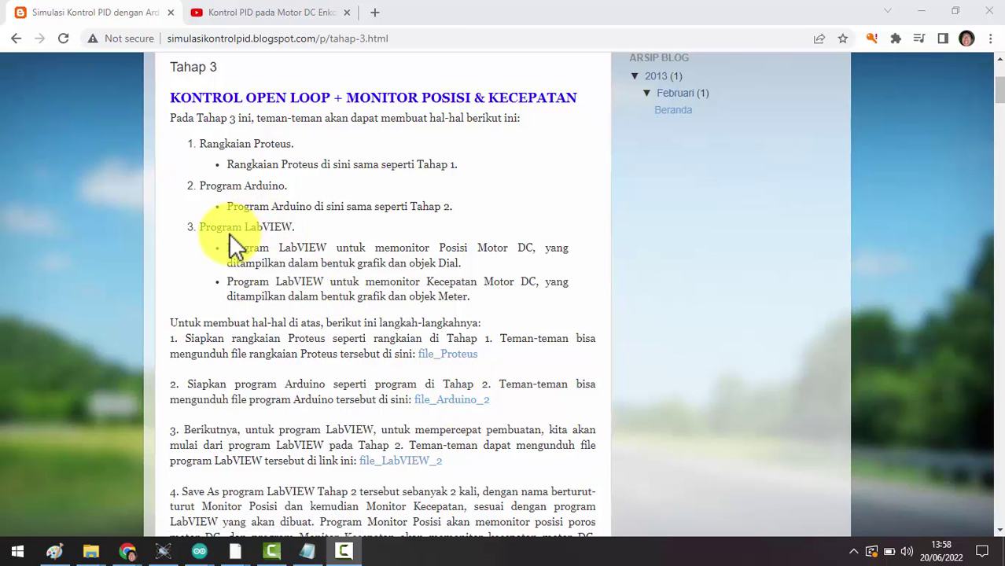
scroll(385, 330, "down", 2)
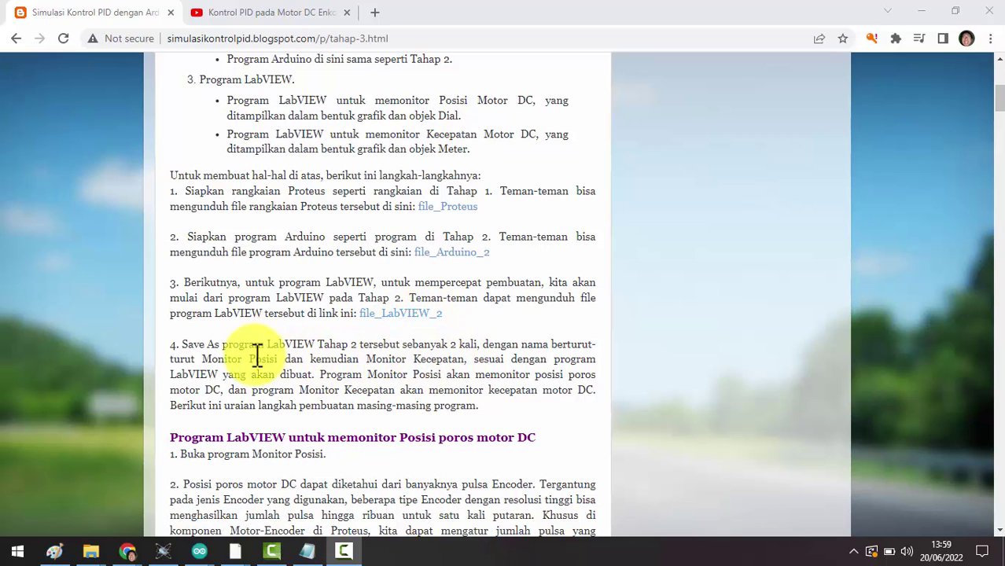
left_click(204, 359)
left_click_drag(203, 359, 276, 360)
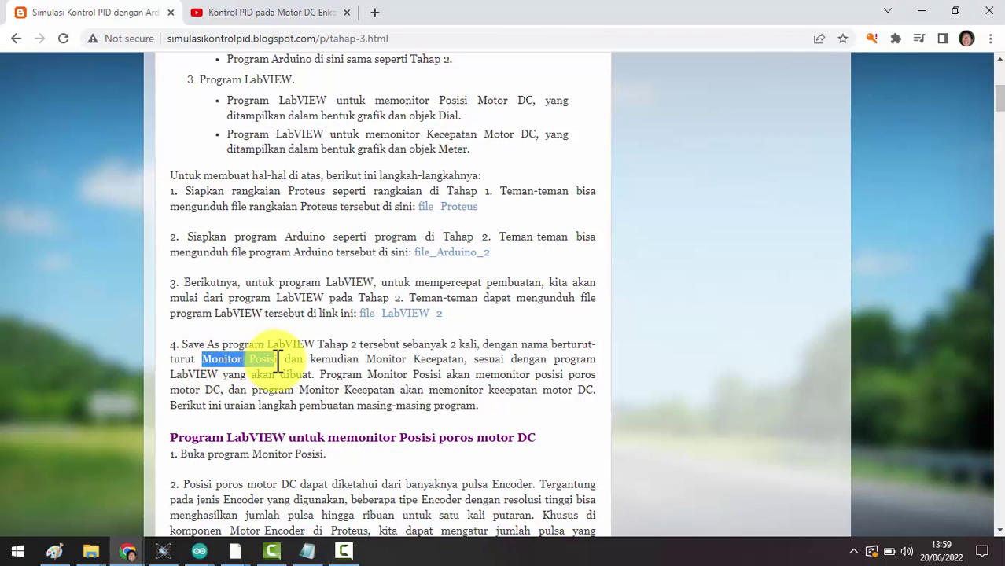
left_click_drag(377, 361, 465, 359)
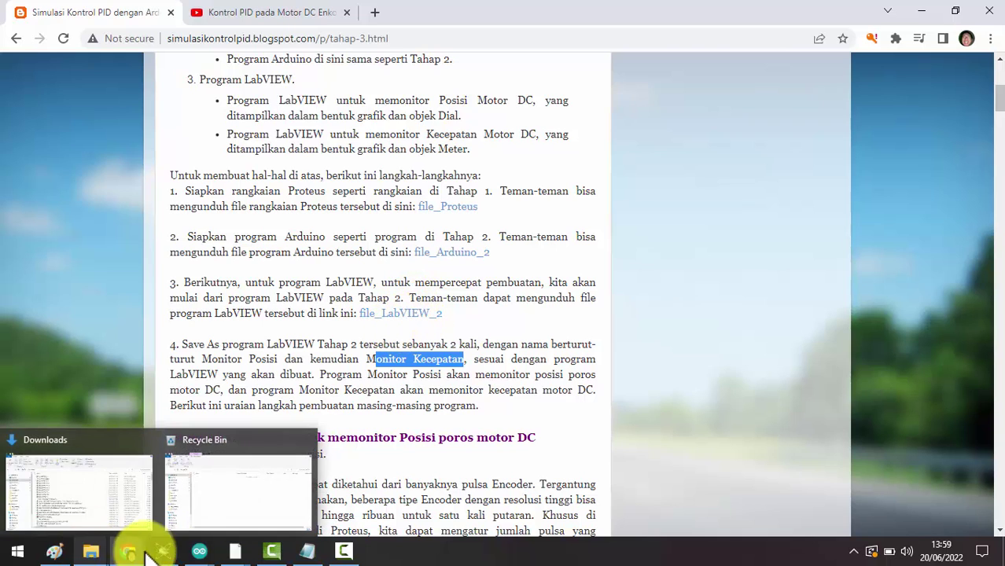
Switch to file_LabVIEW_2.vi in LabVIEW and save a substitute copy in Downloads as Monitor Posisi
mouse_move(226, 548)
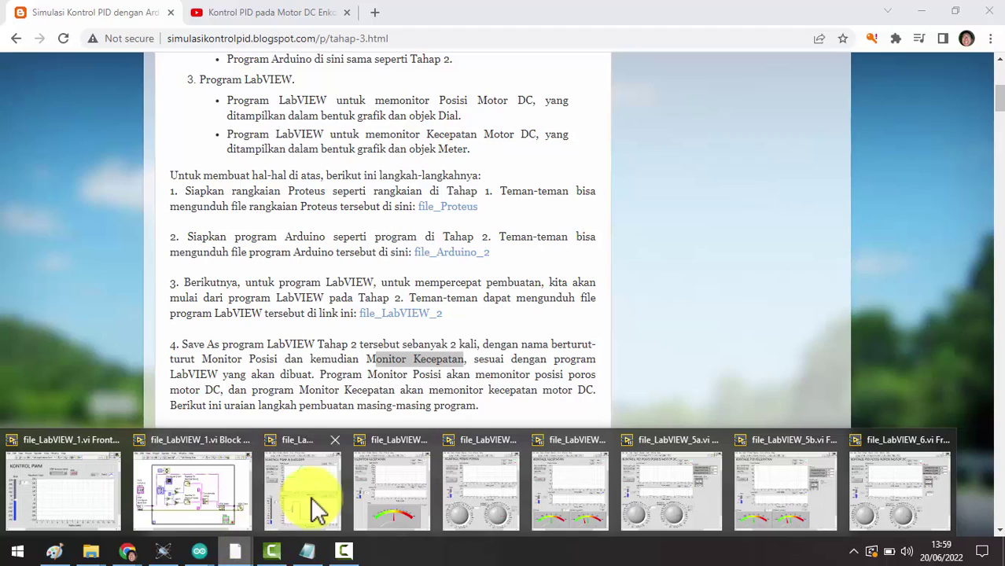
mouse_move(329, 497)
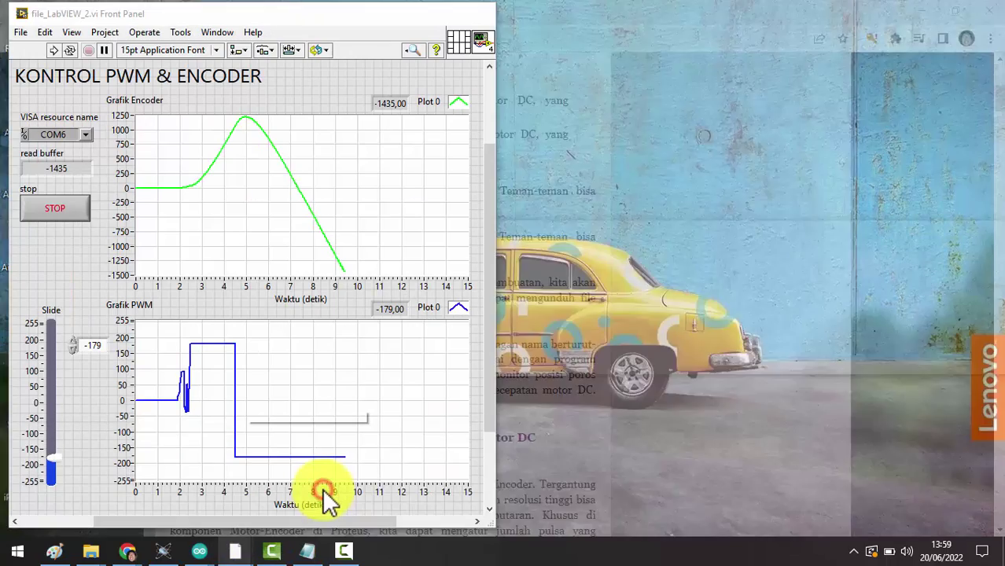
left_click(327, 495)
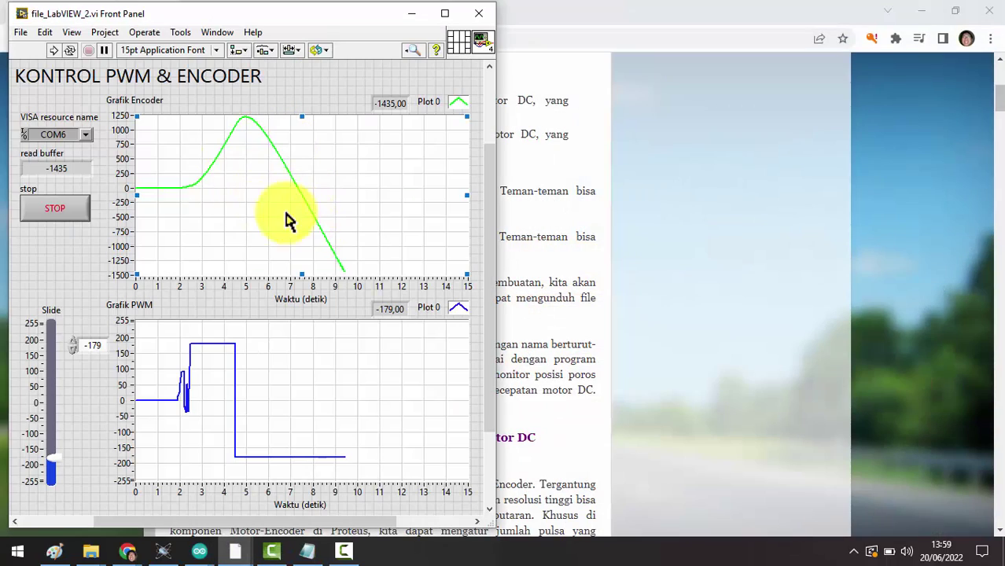
left_click(73, 91)
left_click(22, 33)
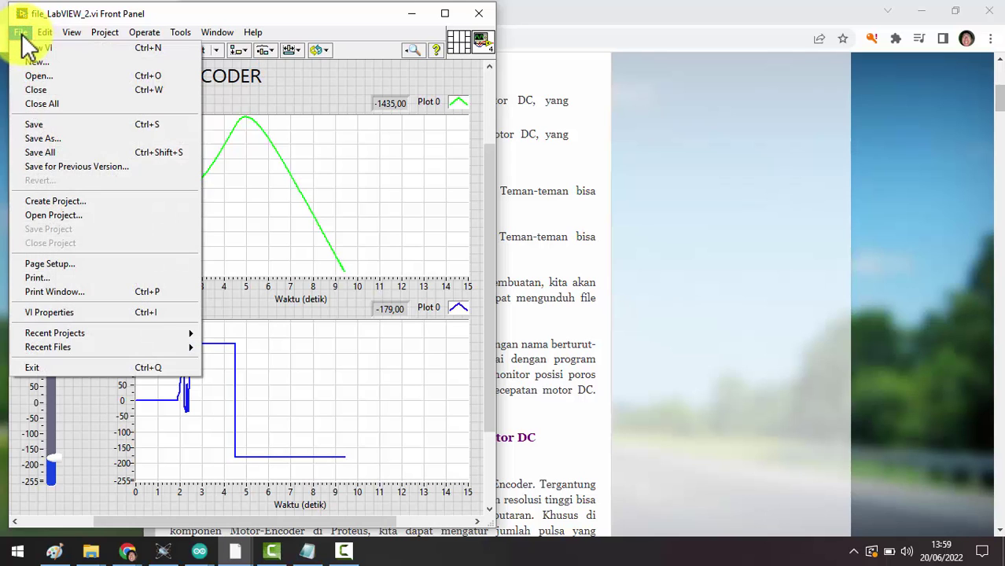
left_click(47, 88)
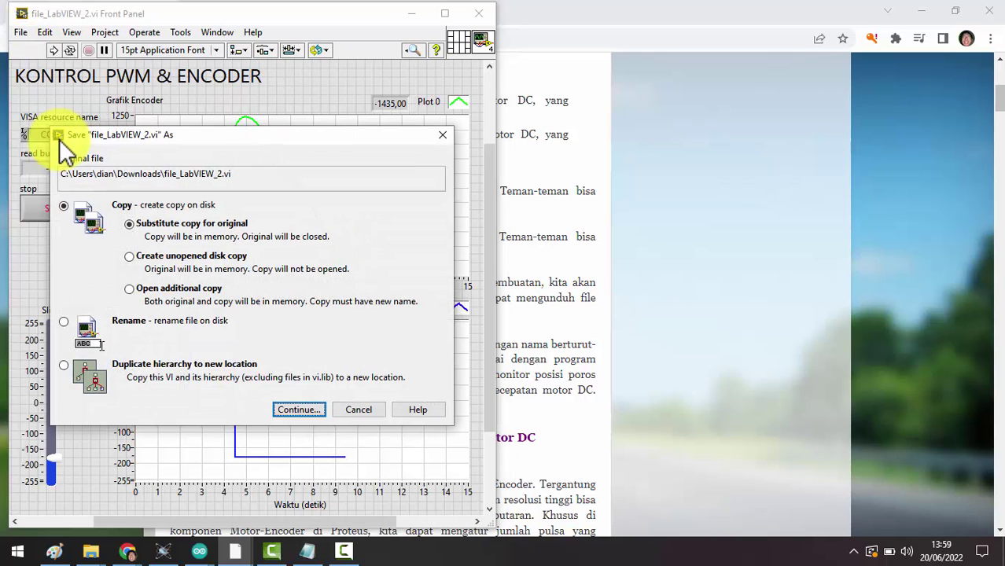
left_click(321, 408)
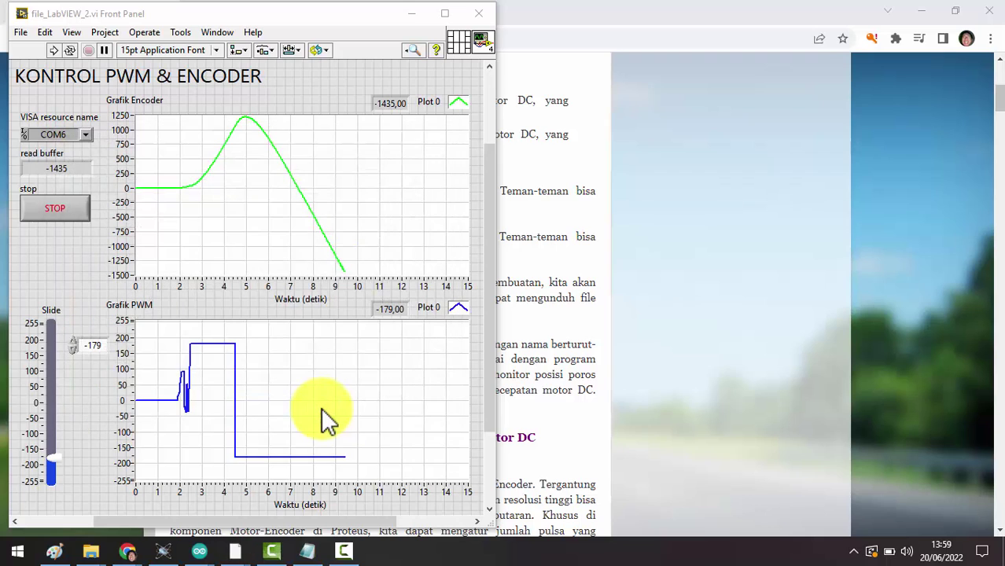
left_click(321, 408)
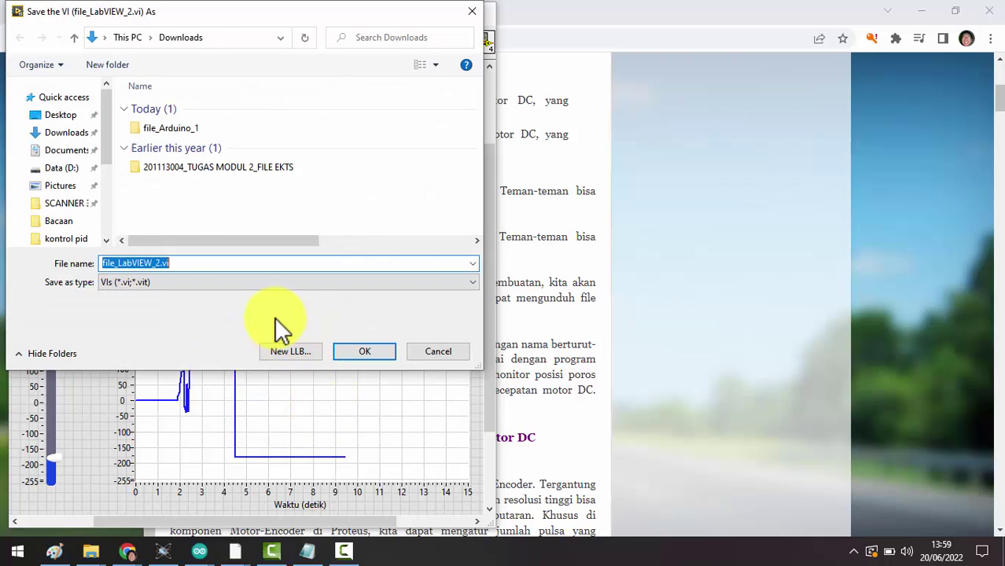
type("Monitor Posisi")
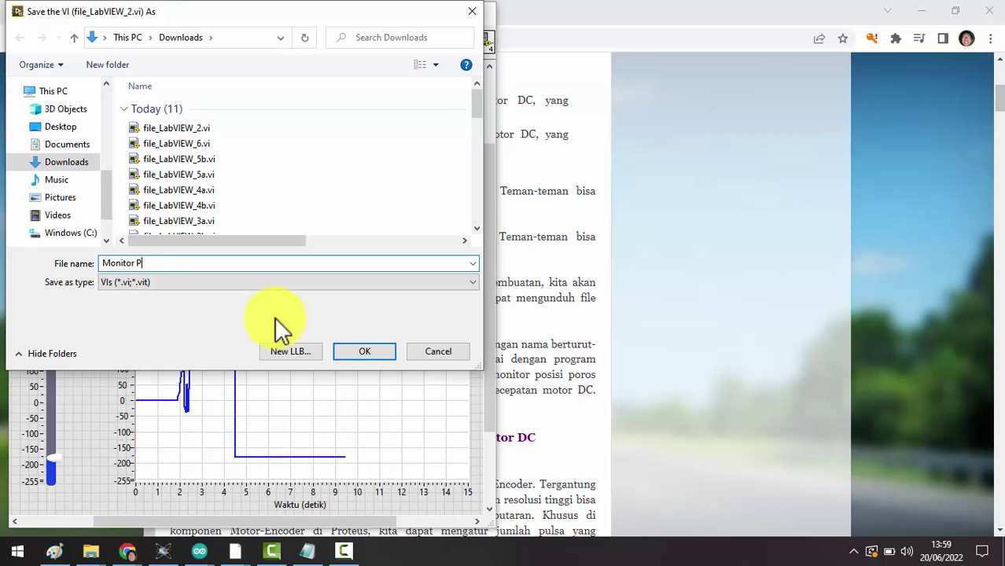
left_click(384, 350)
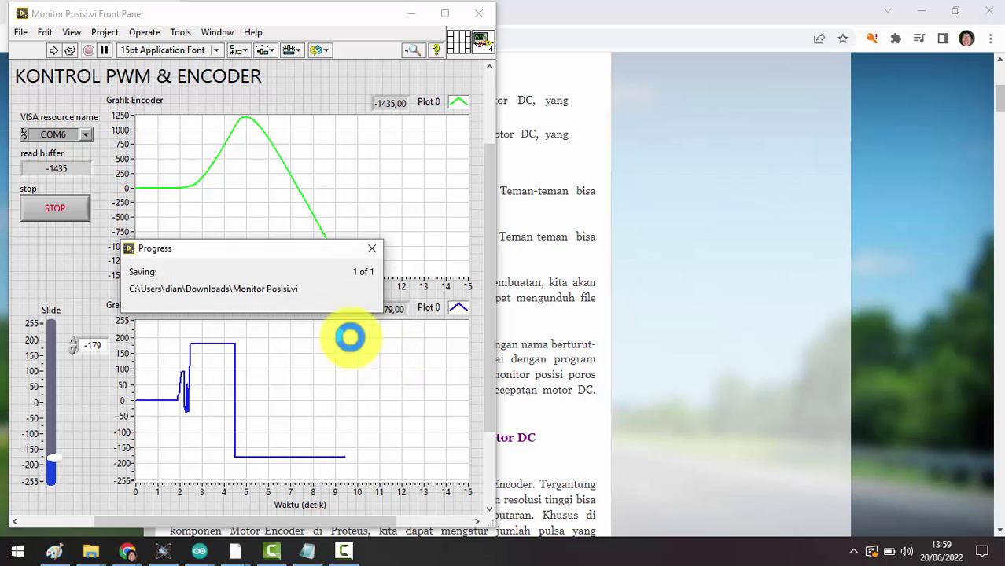
Save a substitute copy of the Monitor Posisi VI in Downloads as Monitor Kecepatan
left_click(207, 77)
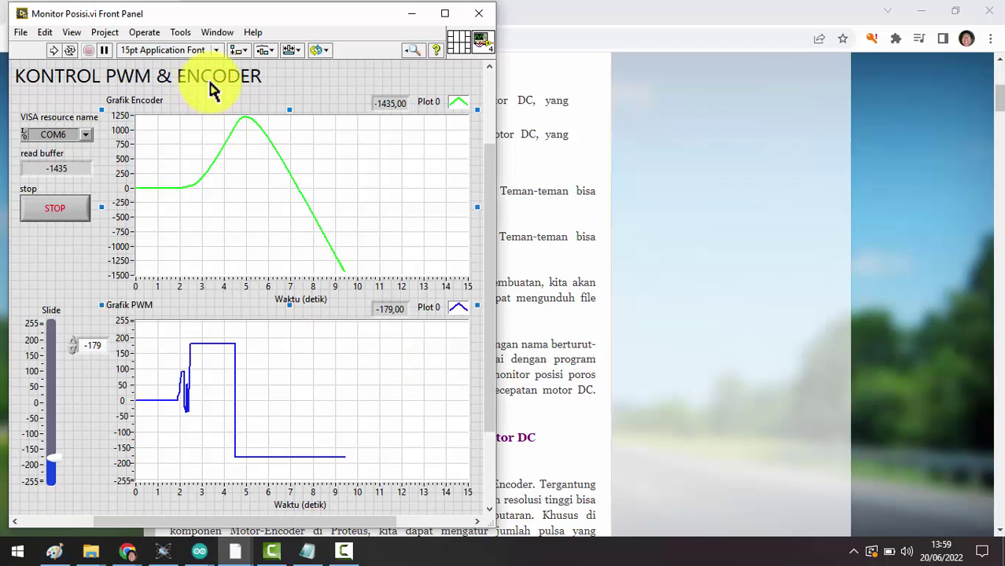
left_click(32, 33)
left_click(47, 136)
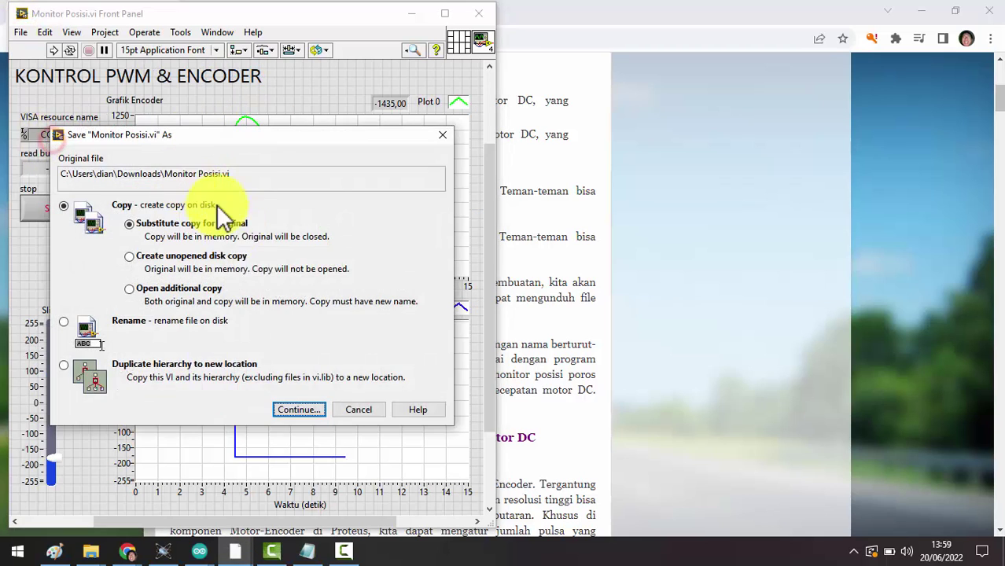
left_click(304, 409)
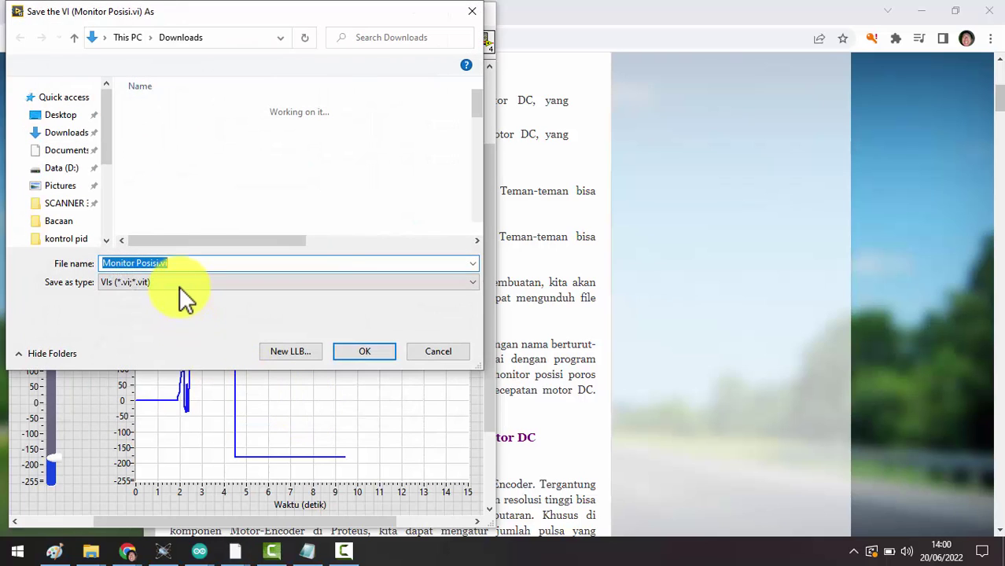
type("Monitor Kece")
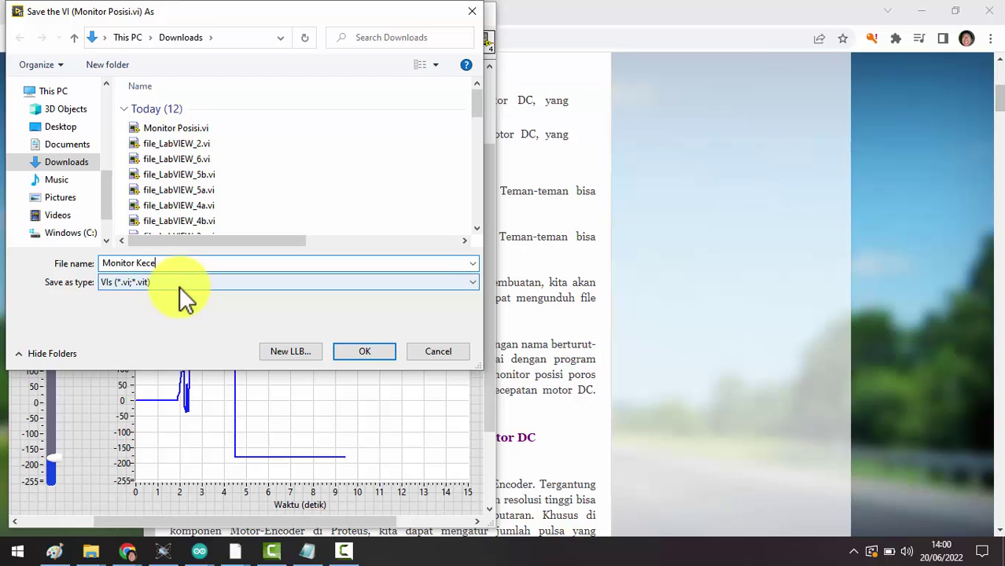
type("patan")
left_click(352, 353)
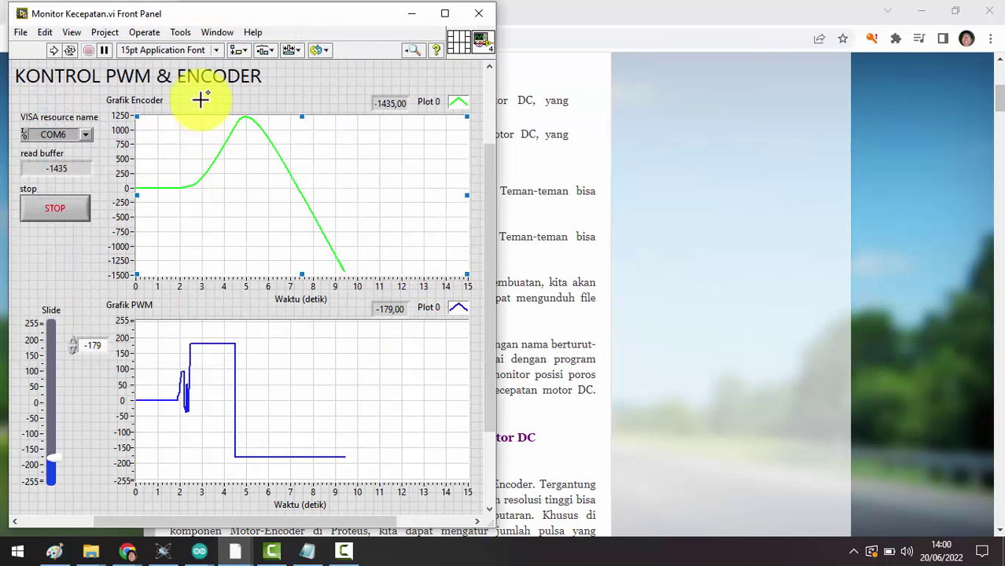
Change the front panel title to KONTROL & MONITOR KECEPATAN and save the VI
left_click(173, 76)
double_click(246, 79)
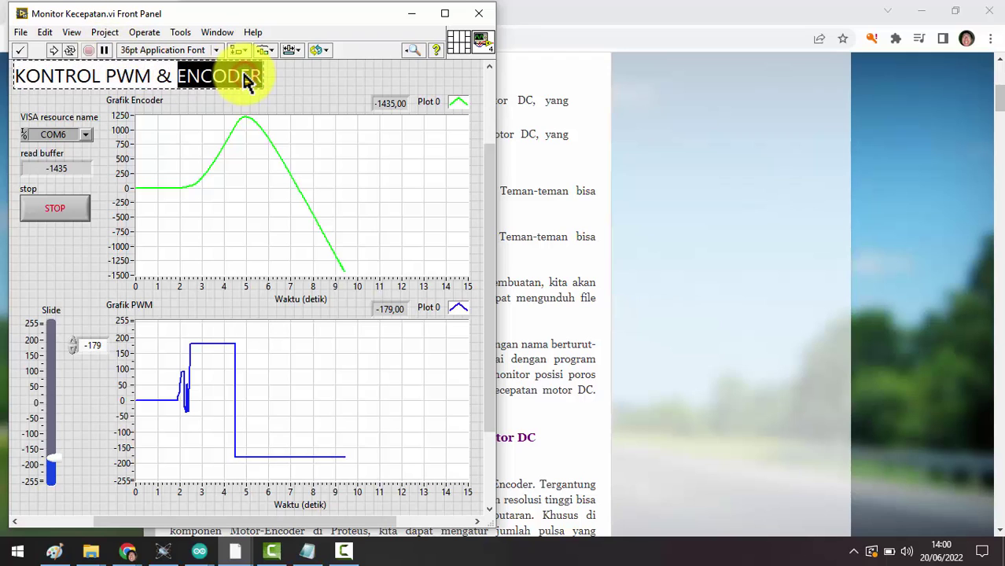
key("BackSpace")
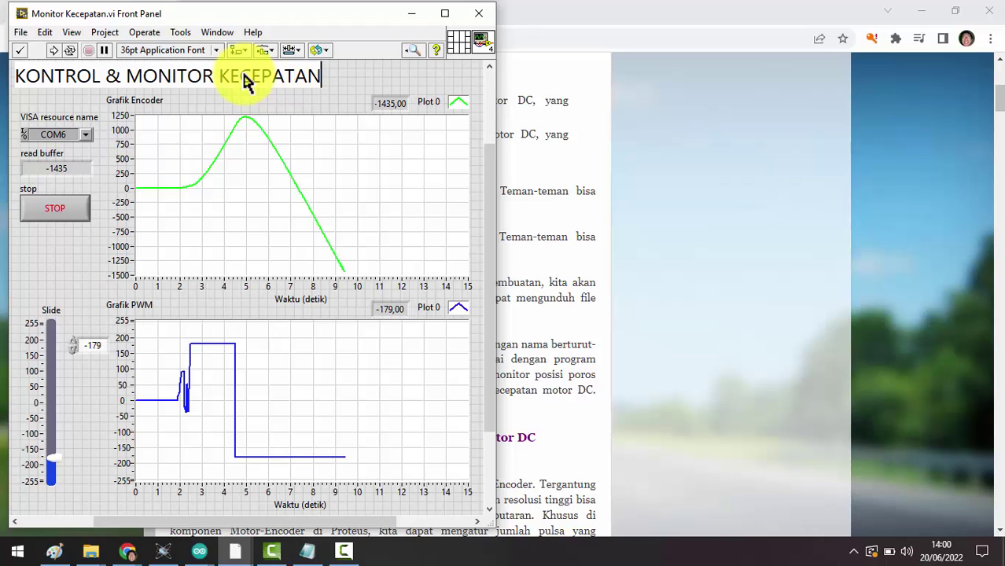
left_click(20, 32)
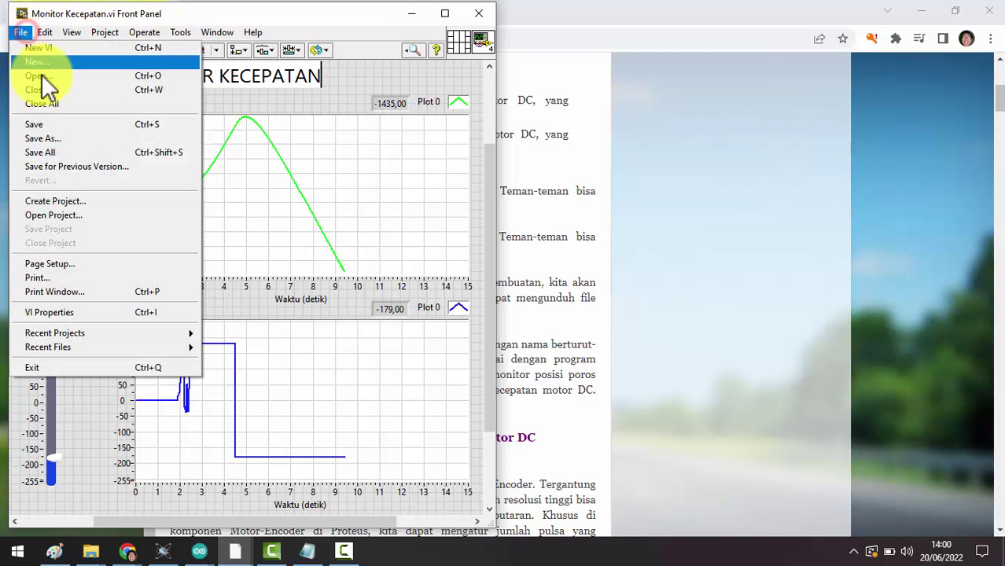
left_click(47, 124)
Open the recent file Monitor Posisi.vi and change its front panel title to KONTROL & MONITOR POSISI
left_click(21, 32)
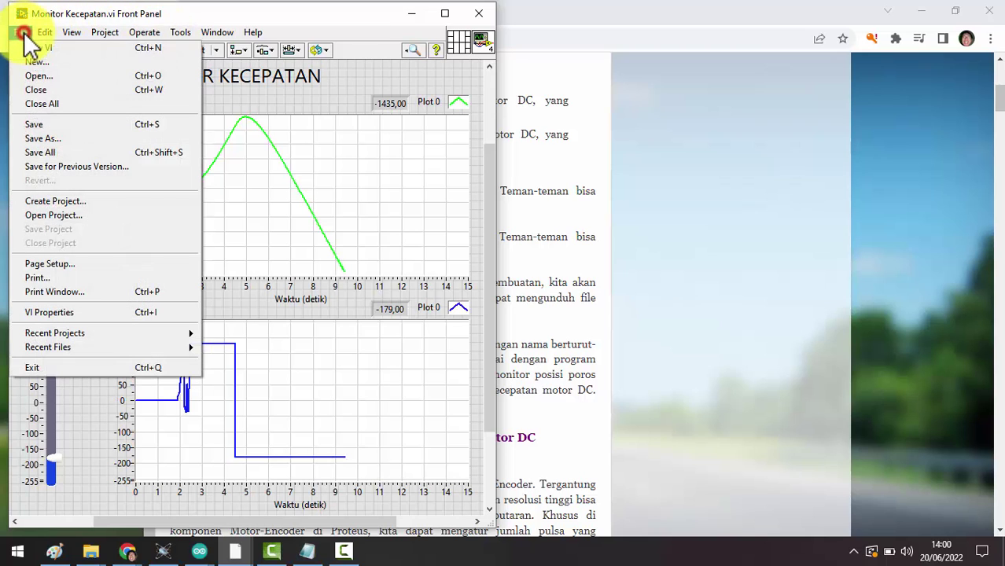
left_click(236, 359)
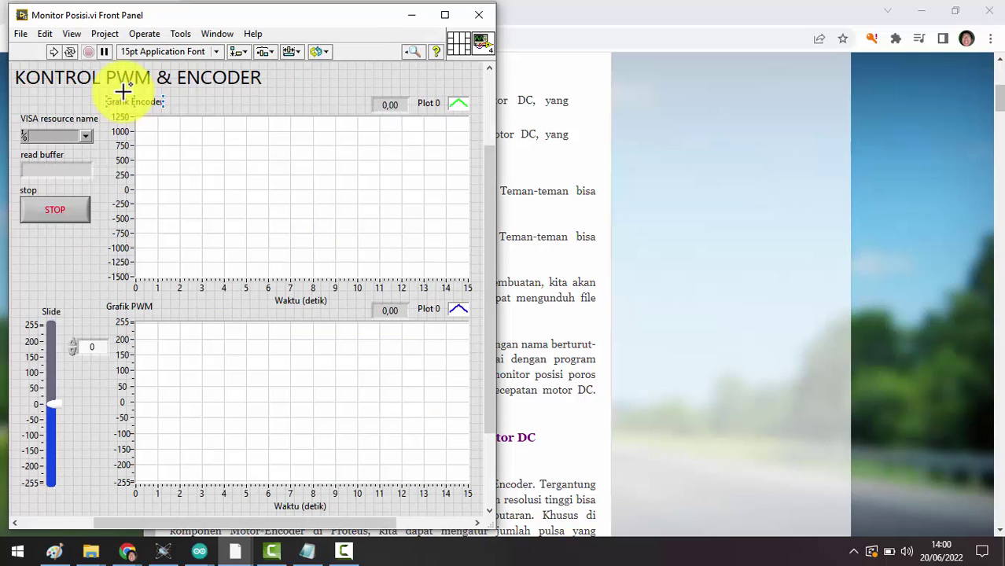
left_click(118, 84)
double_click(116, 79)
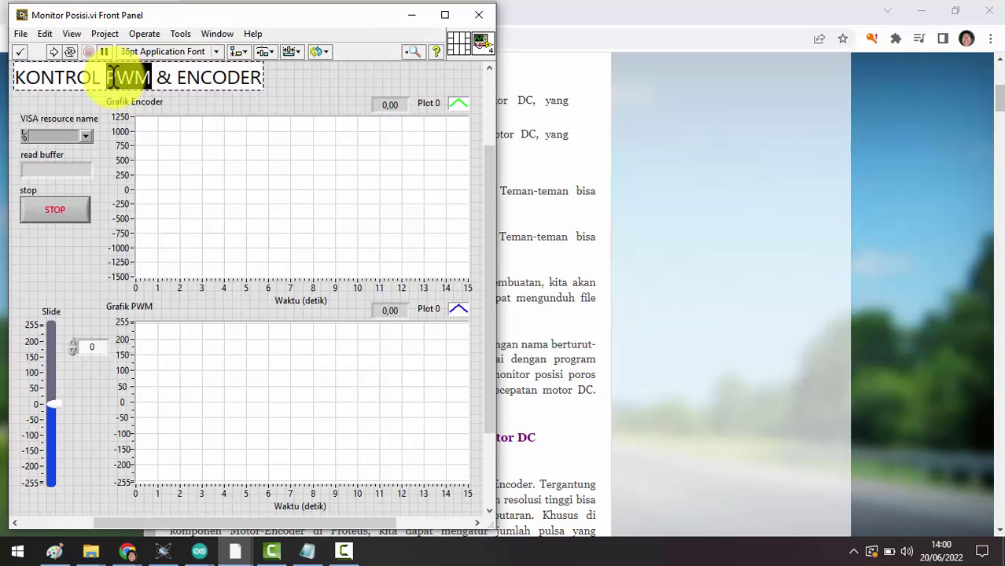
type("MONITOR")
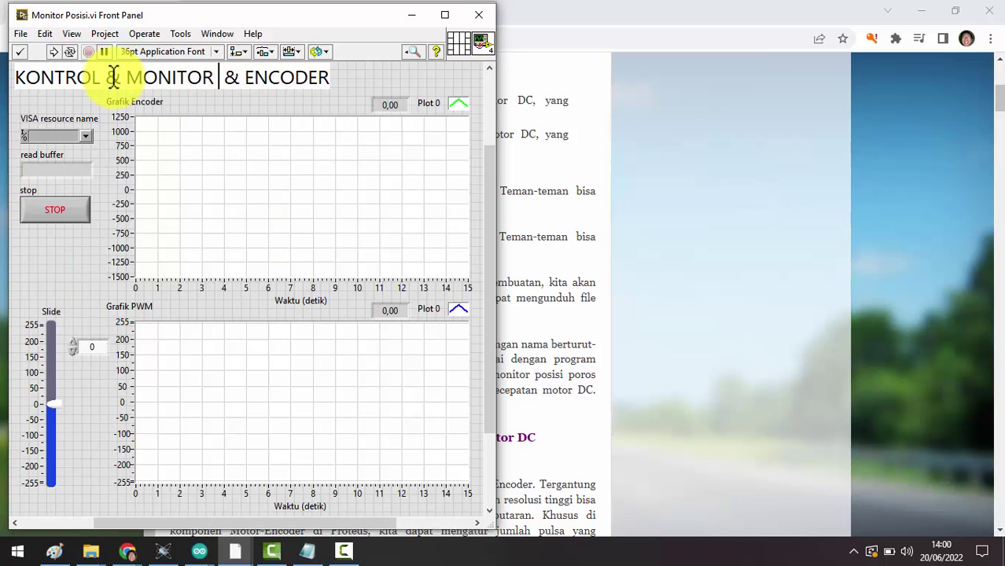
key("Delete")
key("Delete")
key("Delete")
key("Delete")
key("Delete")
key("Delete")
key("Delete")
key("Delete")
key("Delete")
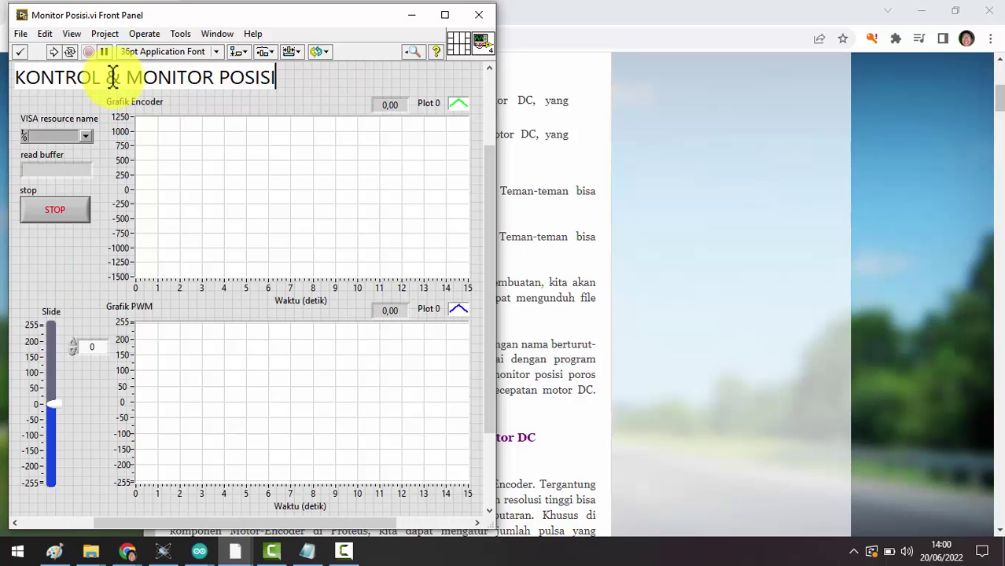
type("POSISI")
left_click(340, 85)
Switch back to the browser and read the position-monitoring section about the motor encoder's Pulses per Revolution setting
left_click(640, 163)
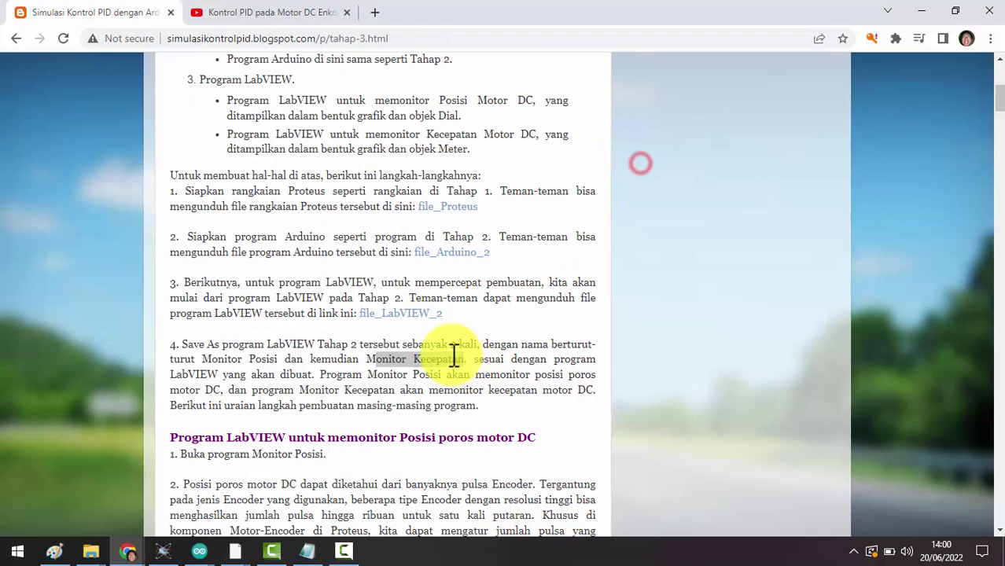
scroll(422, 359, "down", 1)
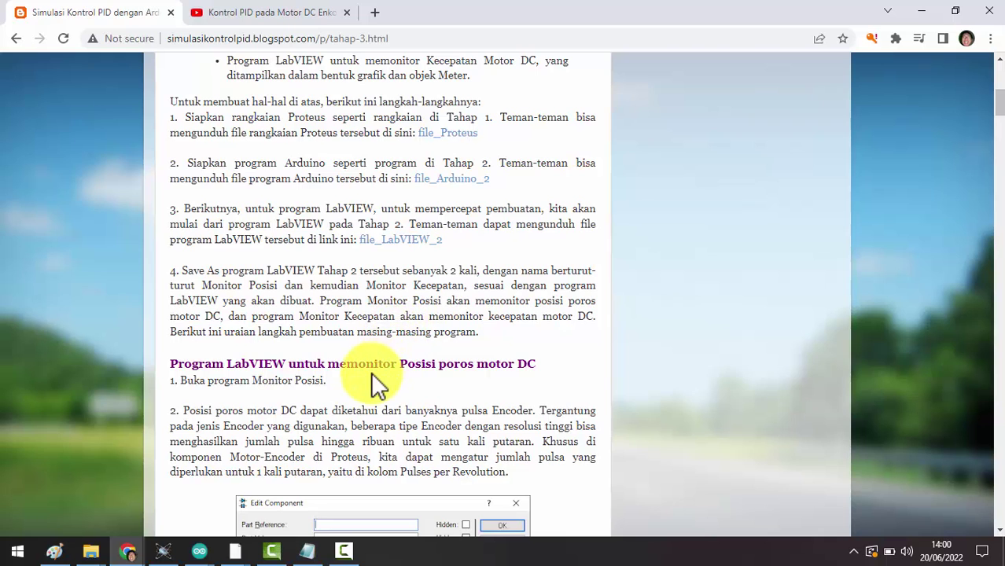
scroll(370, 358, "down", 1)
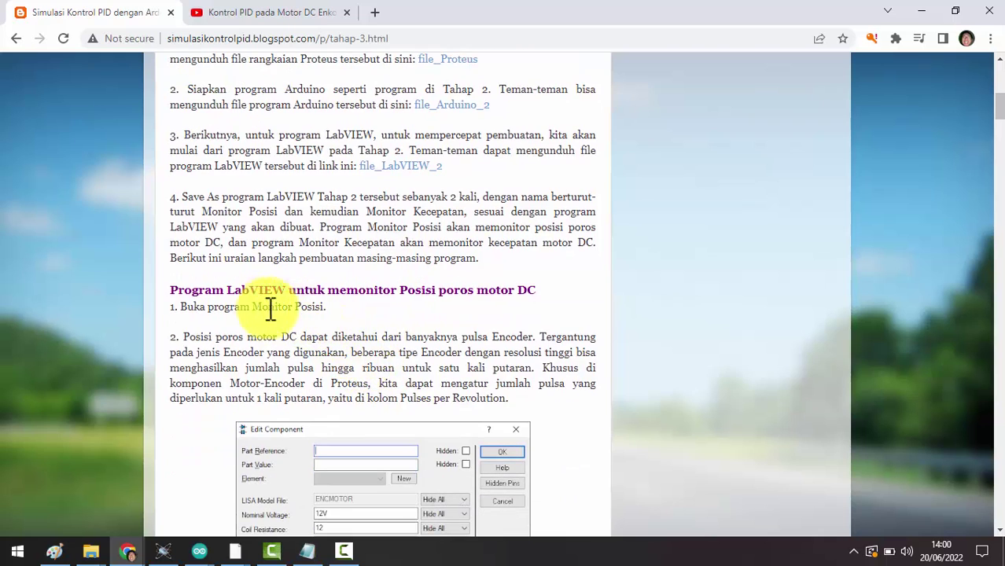
scroll(319, 307, "down", 1)
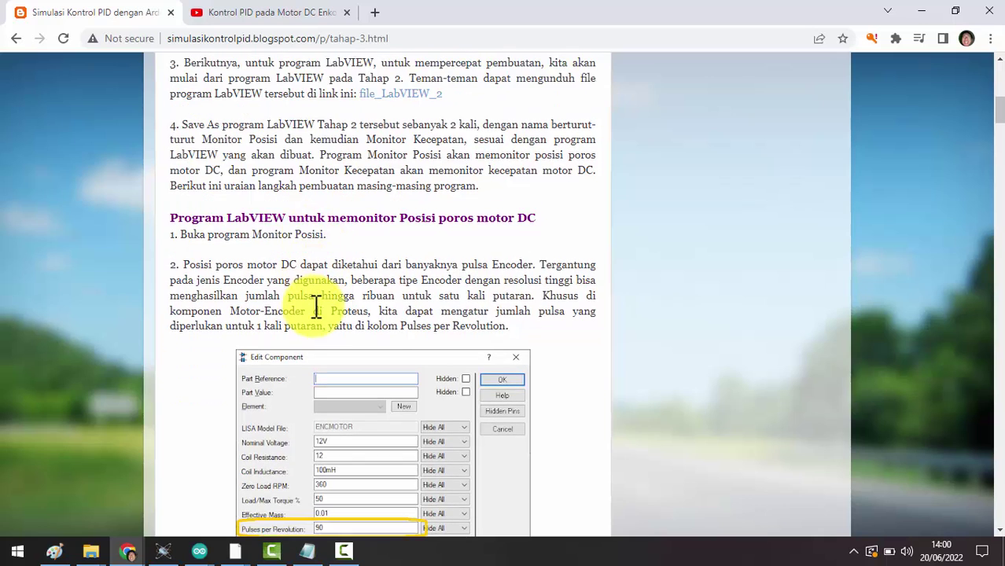
scroll(330, 328, "down", 1)
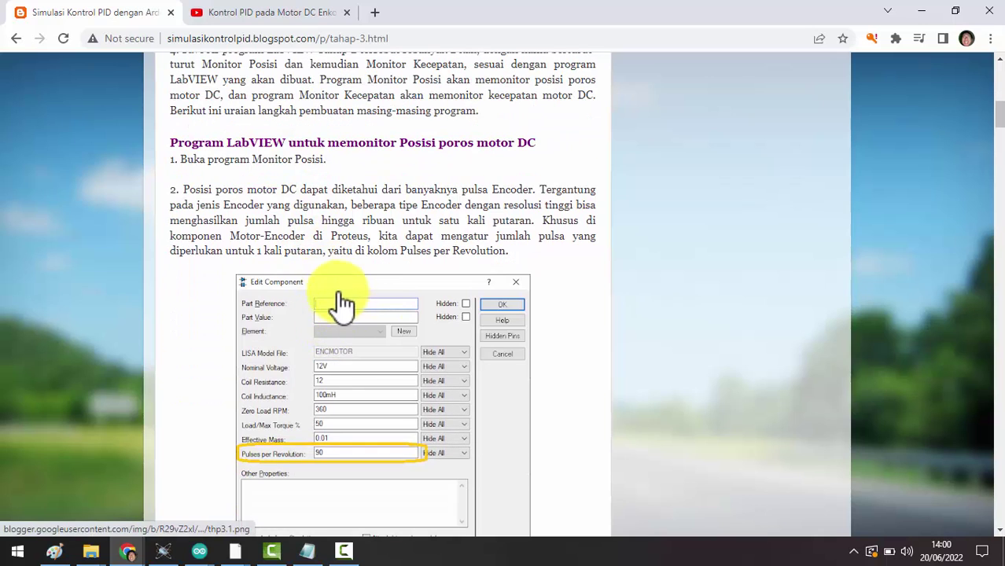
scroll(326, 343, "down", 2)
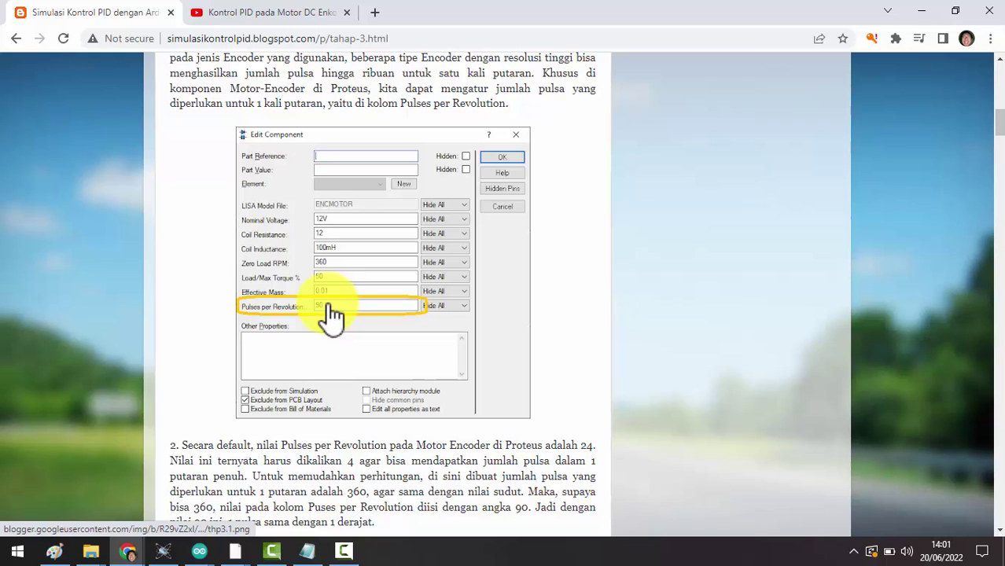
Switch to the Proteus schematic and open the component properties of the DC motor with encoder
left_click(165, 552)
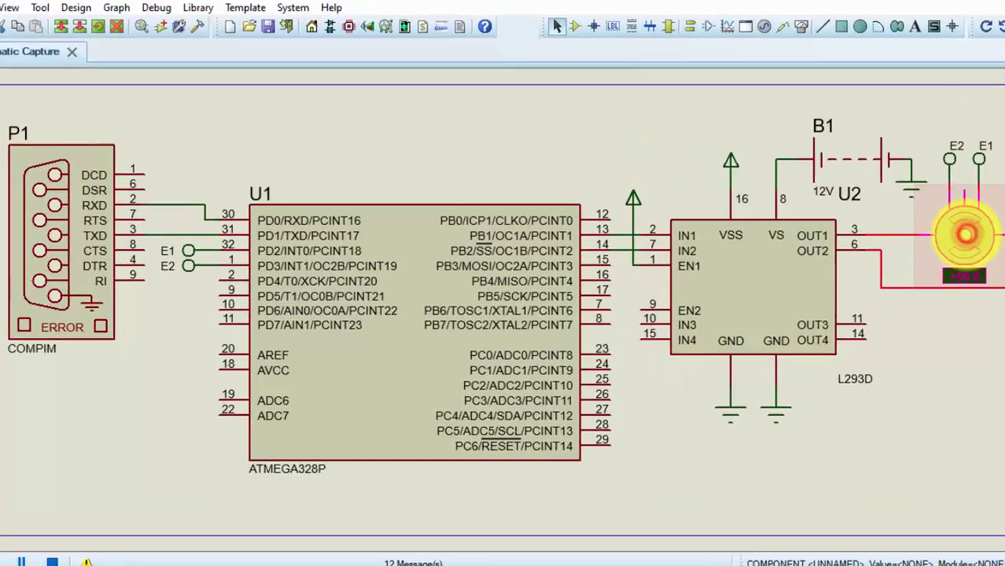
double_click(966, 234)
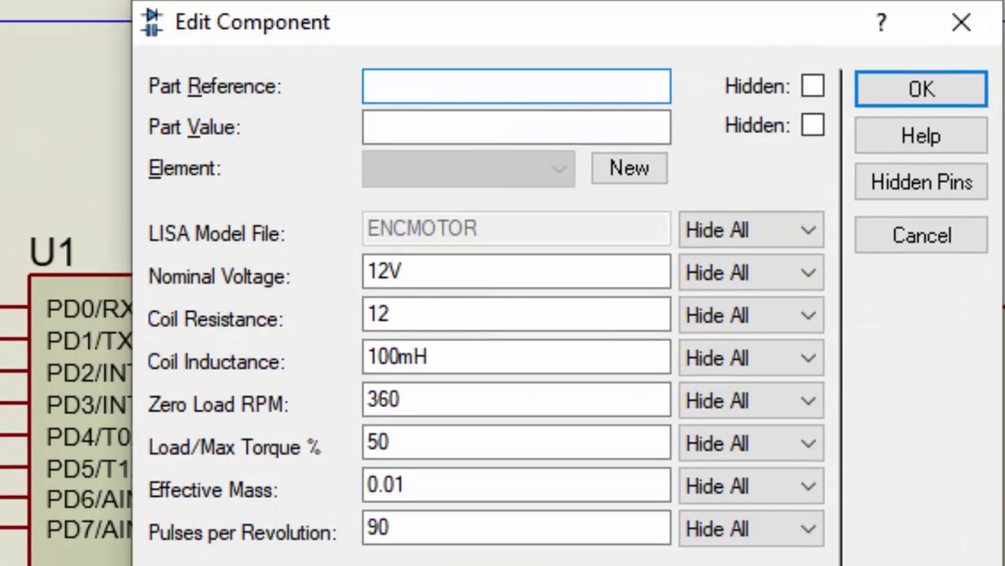
Check the motor's Pulses per Revolution setting, close its component properties and switch back to the Tahap 3 blog page
left_click_drag(401, 529, 347, 529)
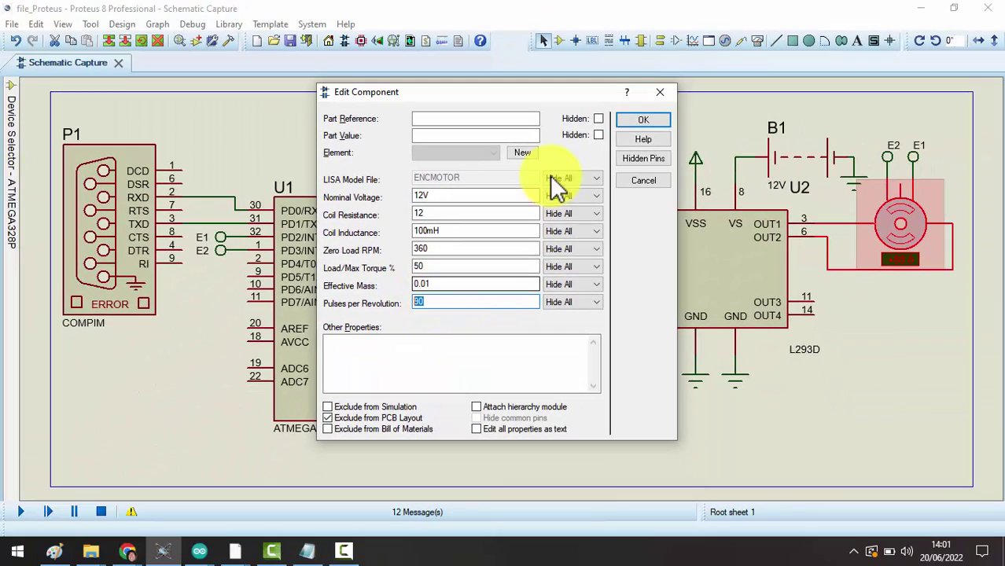
left_click(642, 122)
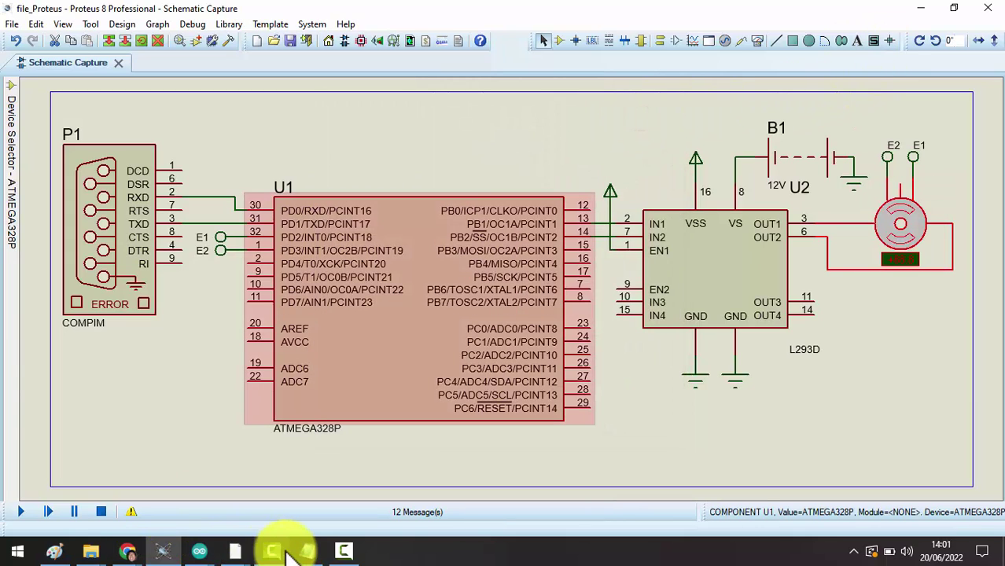
mouse_move(131, 552)
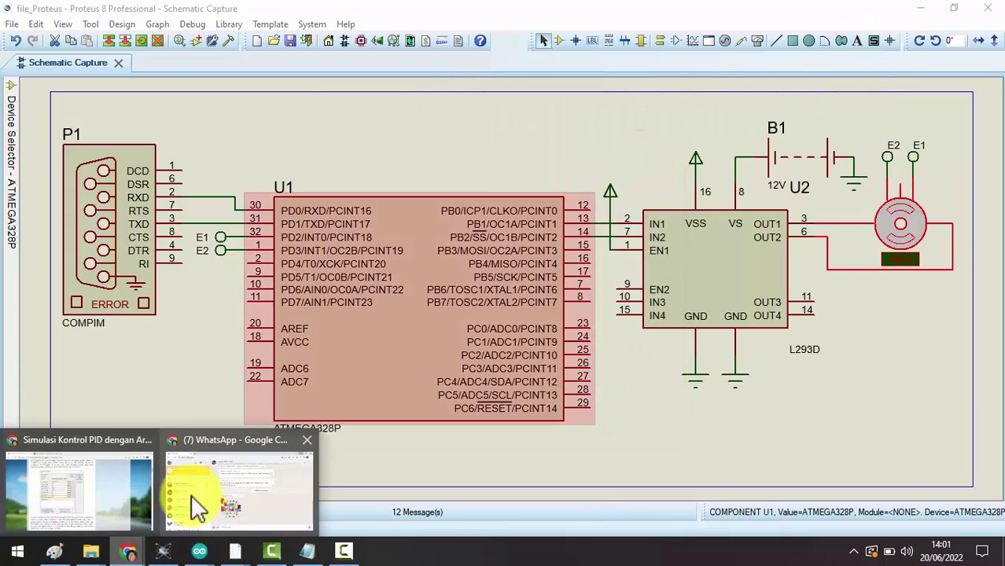
left_click(96, 493)
Read blog instructions 2 to 5 on pulse scaling, placing the Dial, rotating its scale and changing its data type
scroll(388, 353, "down", 3)
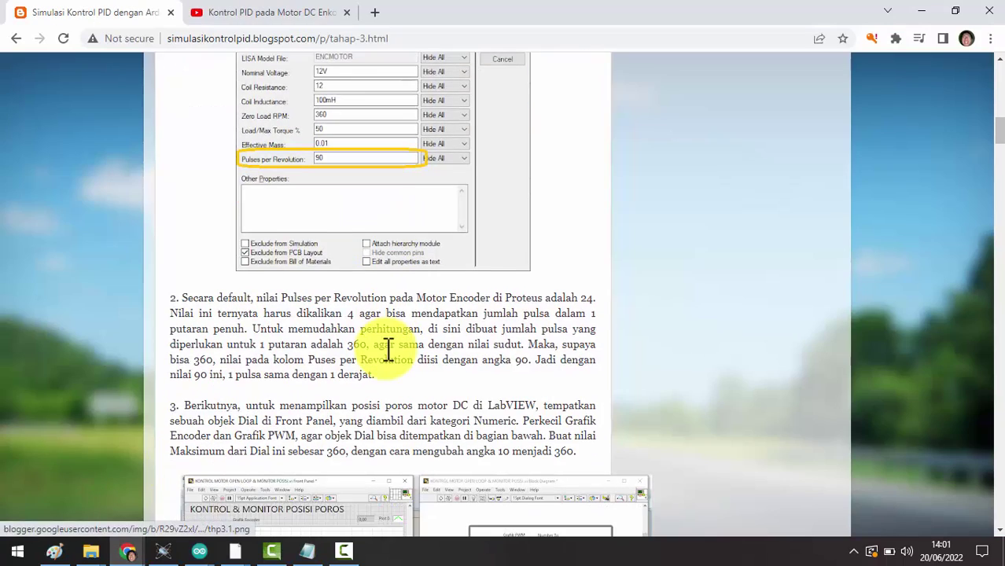
scroll(472, 376, "down", 3)
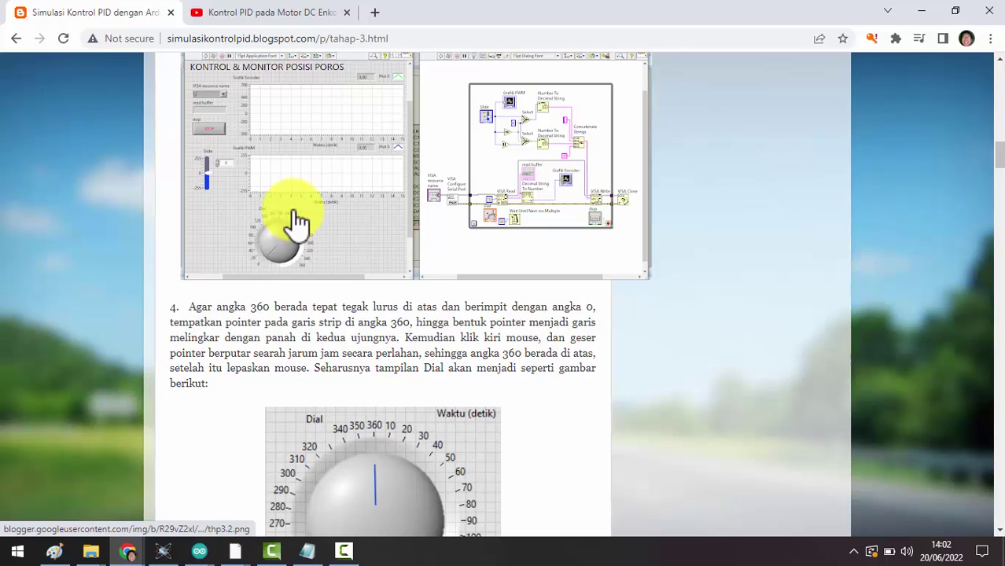
scroll(308, 281, "down", 1)
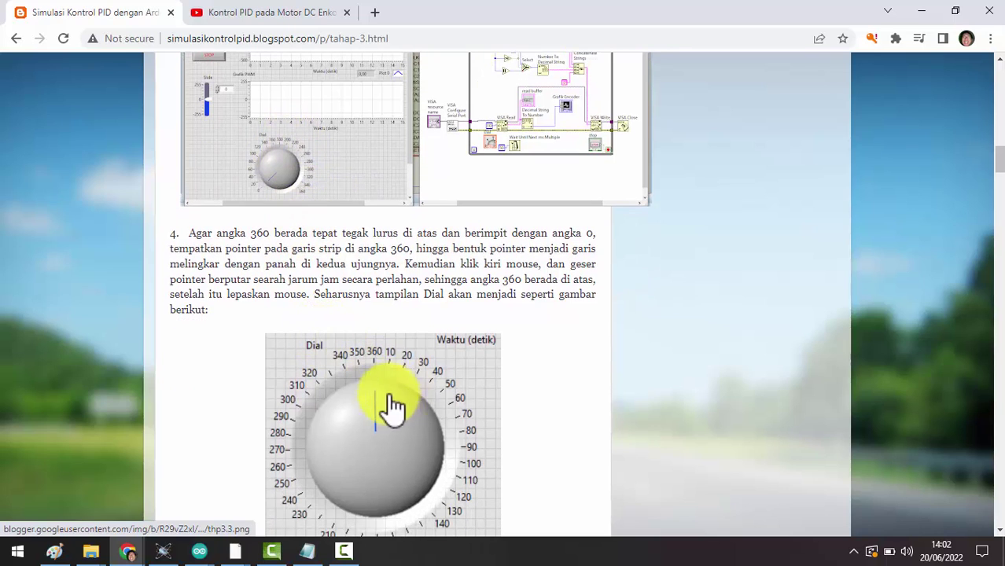
scroll(402, 385, "down", 1)
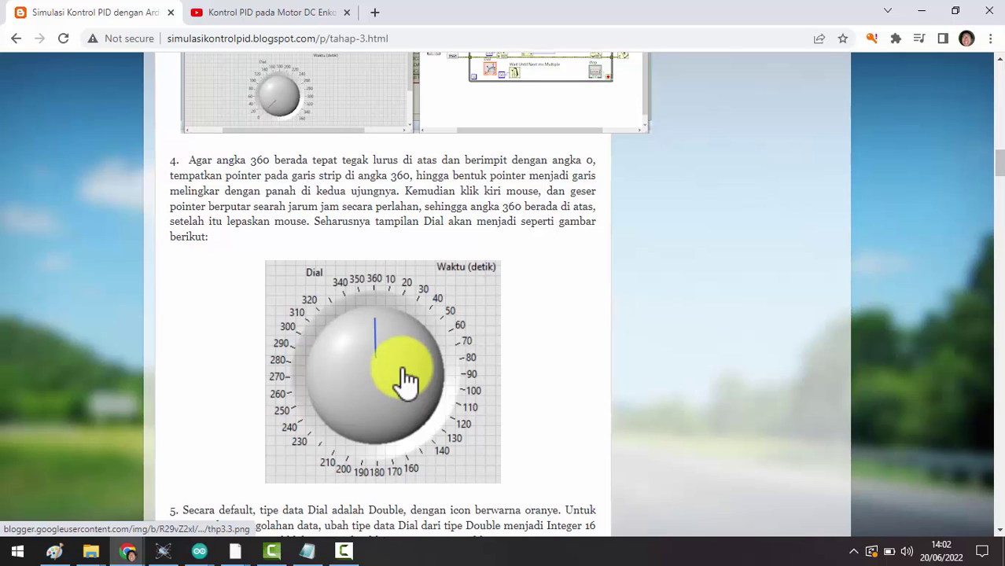
scroll(404, 389, "up", 1)
scroll(405, 381, "down", 2)
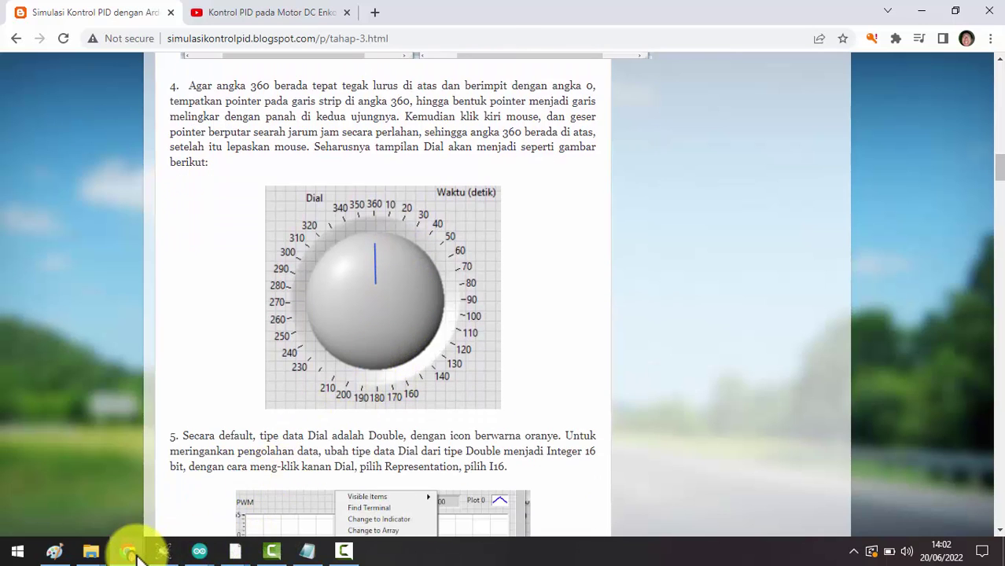
Switch to the Monitor Posisi.vi front panel and reduce the height of the Grafik Encoder chart
mouse_move(235, 551)
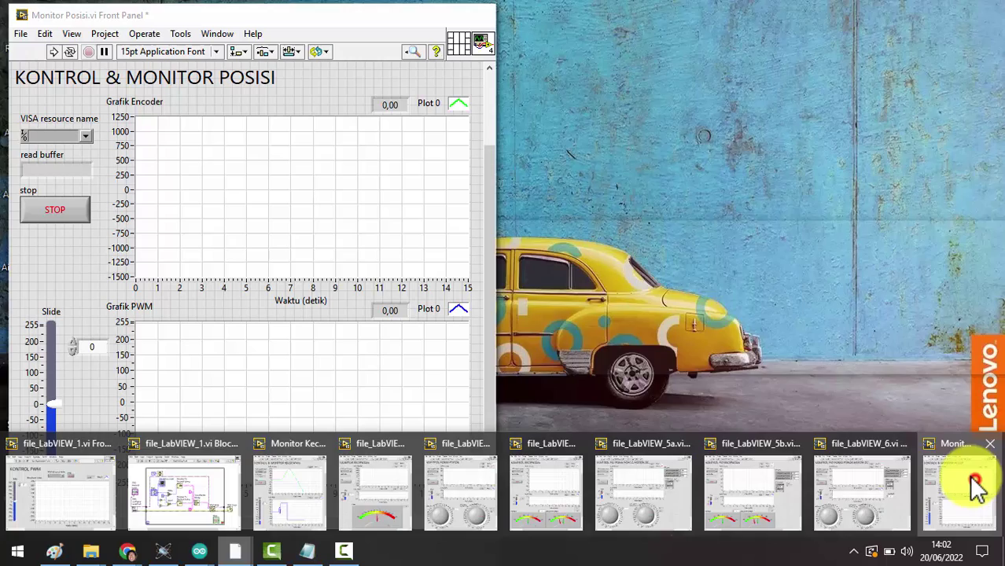
left_click(975, 488)
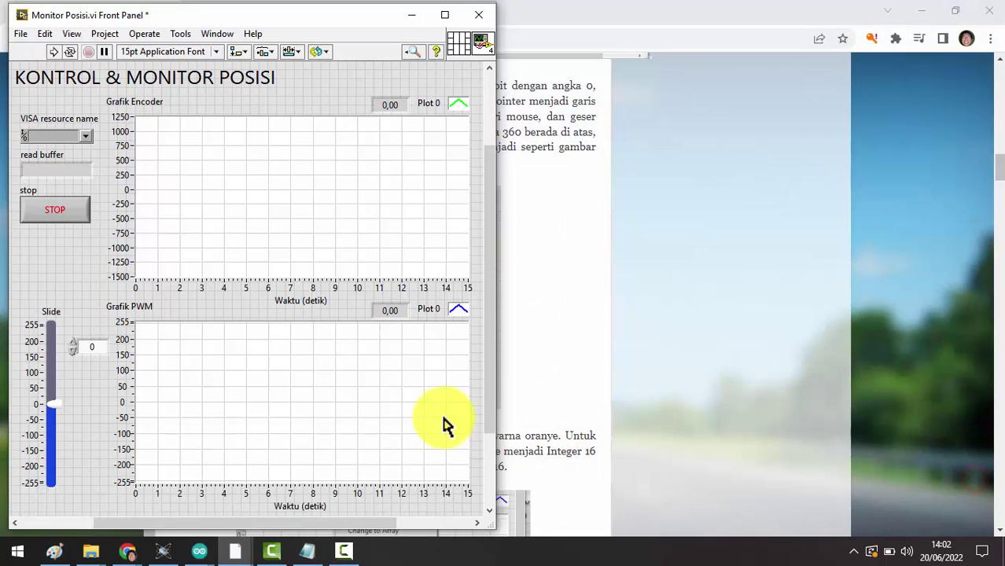
left_click(295, 281)
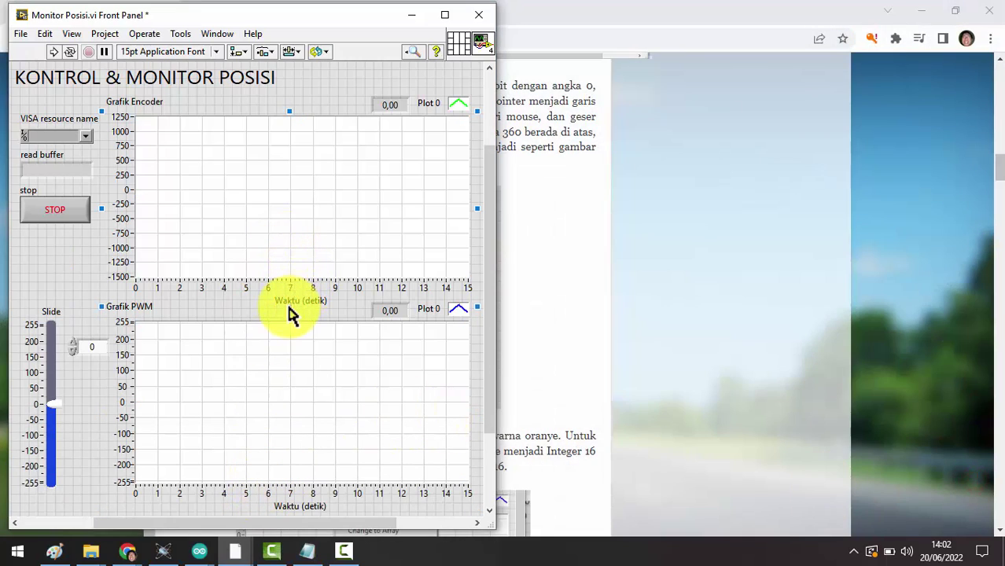
left_click_drag(290, 307, 297, 254)
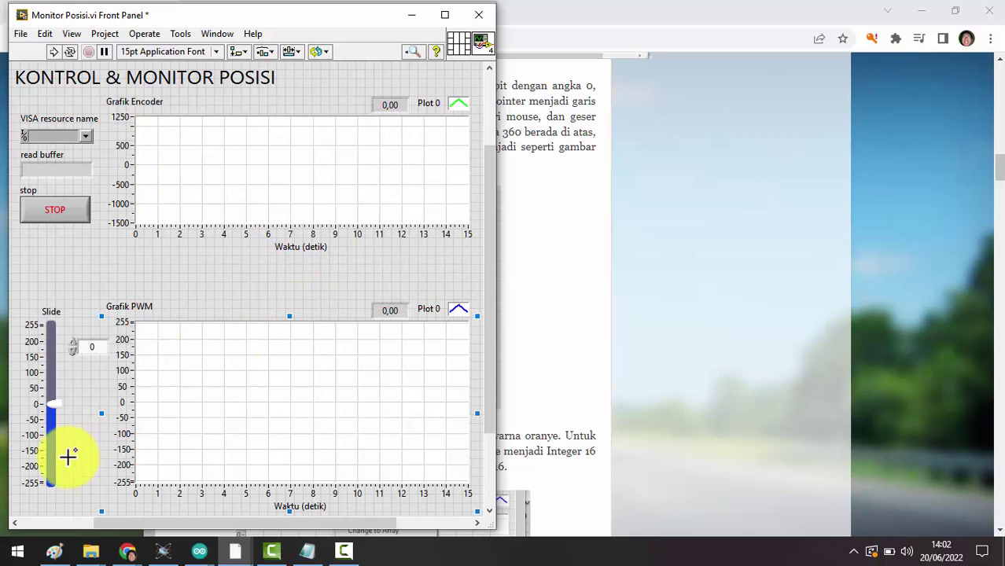
Shorten the Slide and the Grafik PWM chart, moving them up directly beneath the STOP button and the Grafik Encoder chart
left_click_drag(48, 478, 50, 387)
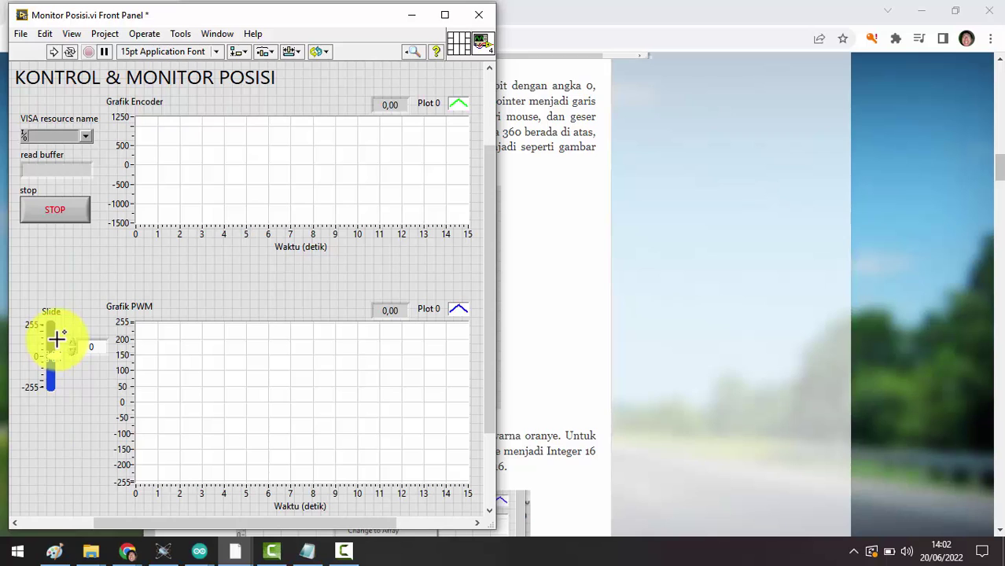
left_click_drag(53, 344, 55, 272)
left_click(307, 488)
left_click(304, 491)
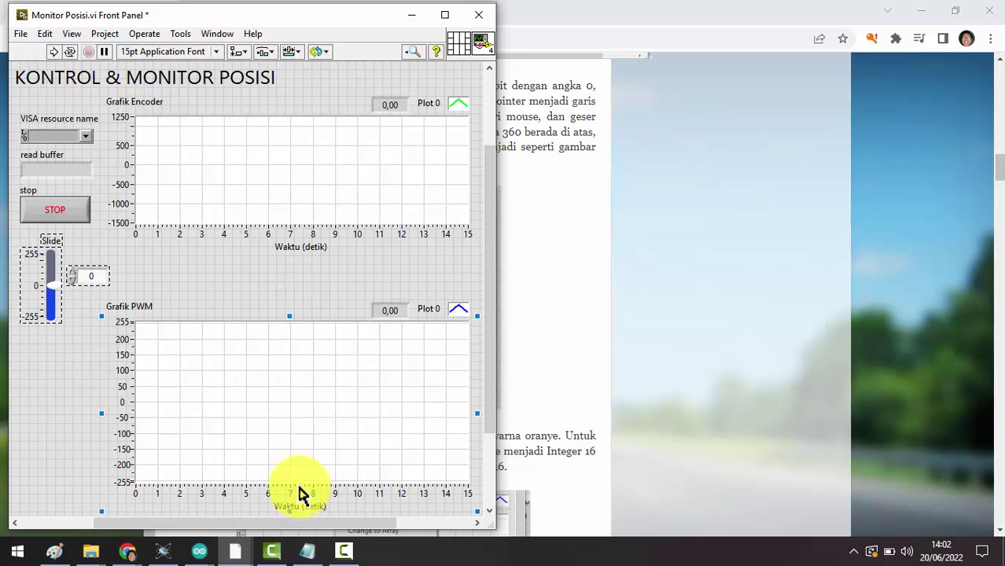
left_click_drag(288, 512, 294, 387)
left_click_drag(291, 328, 291, 269)
left_click(303, 395)
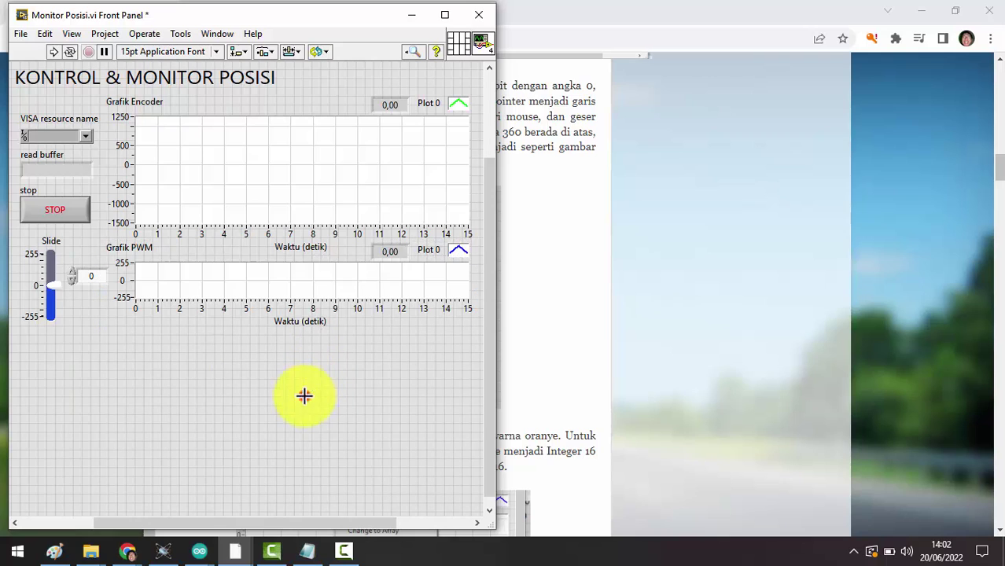
Place a numeric Dial control below the Grafik PWM chart, enlarging it and the front panel window to fit
right_click(256, 389)
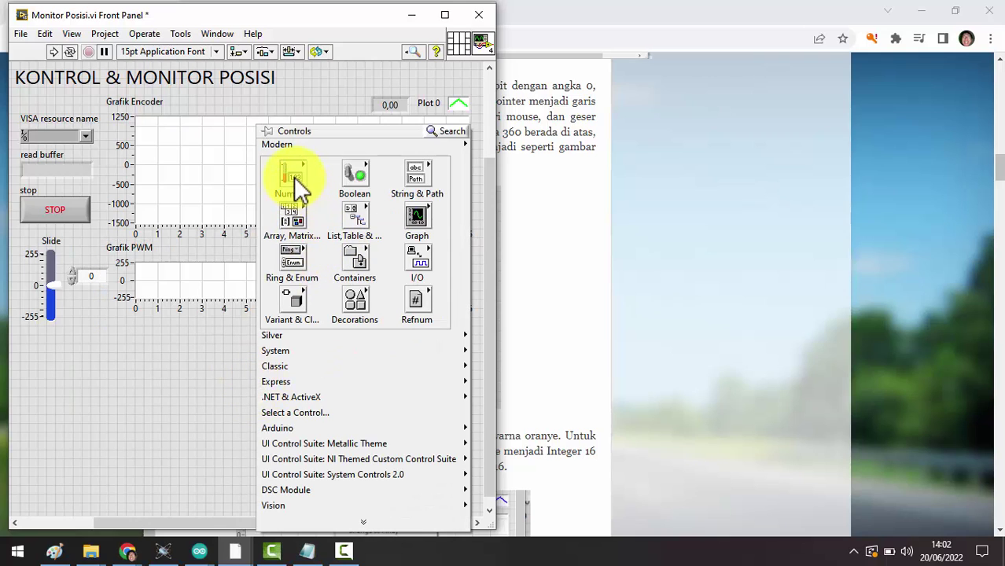
mouse_move(300, 191)
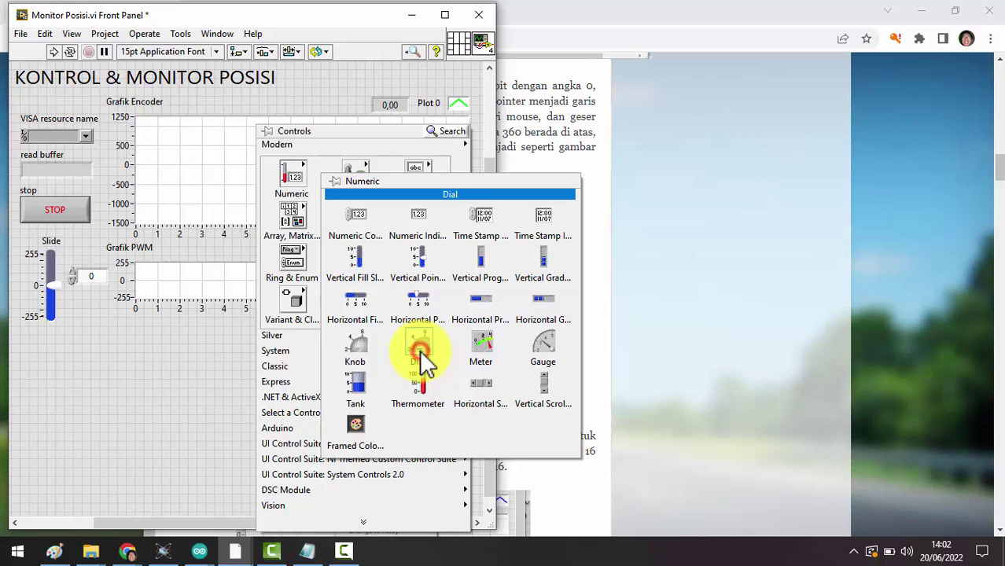
left_click_drag(420, 358, 147, 370)
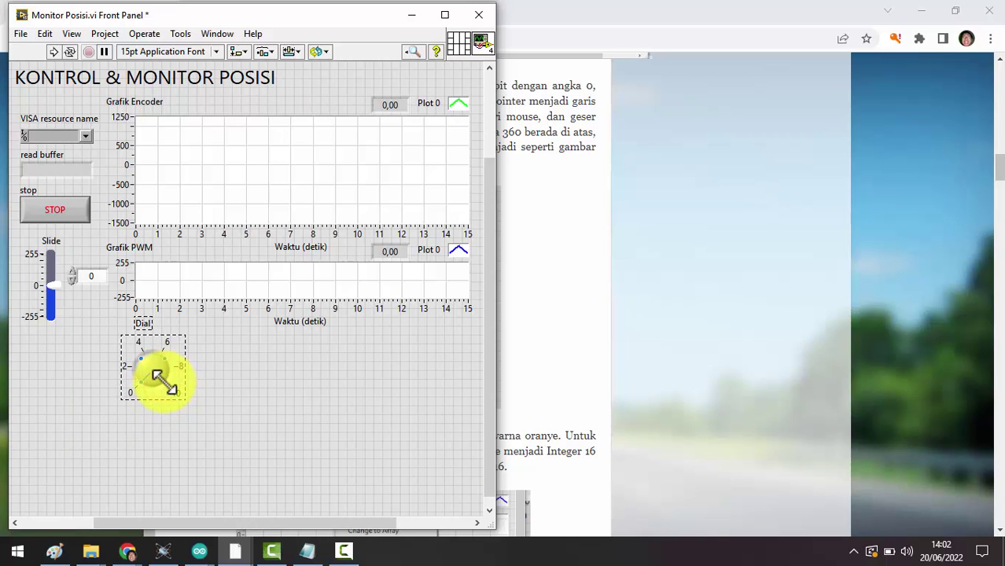
left_click_drag(165, 381, 271, 471)
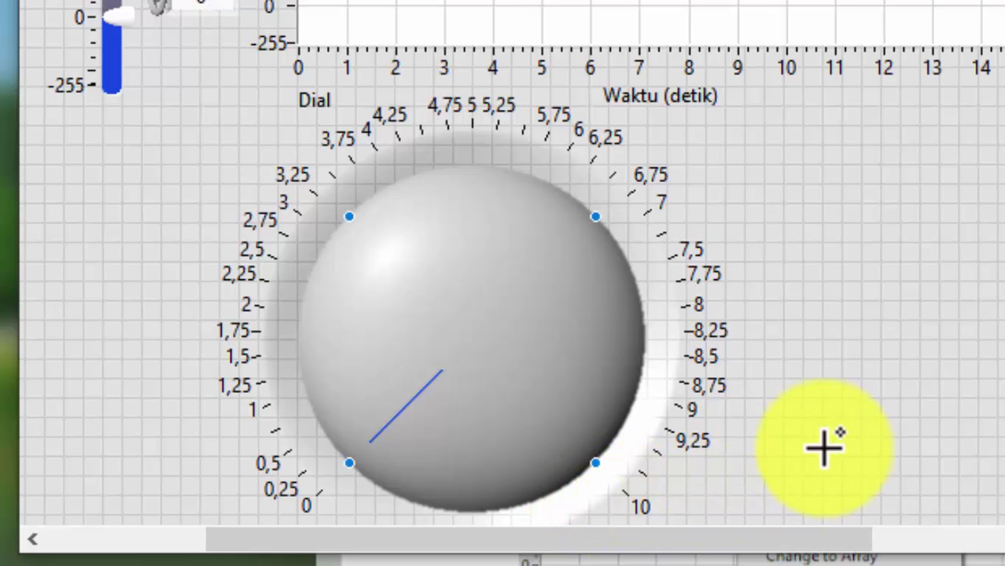
left_click_drag(745, 555, 715, 563)
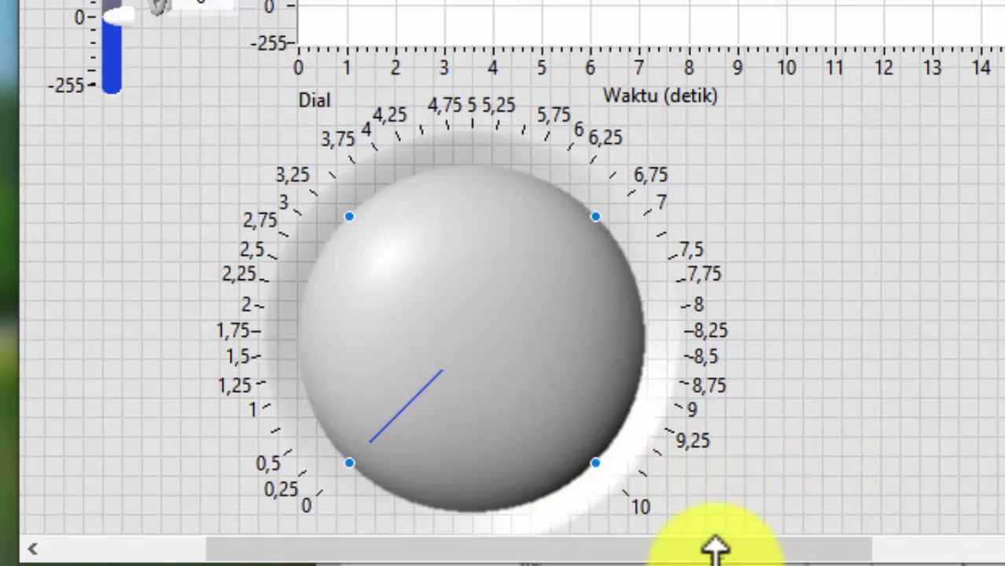
Set the Dial's maximum to 360 and rotate its scale clockwise so 360 sits straight up, coinciding with 0
double_click(643, 499)
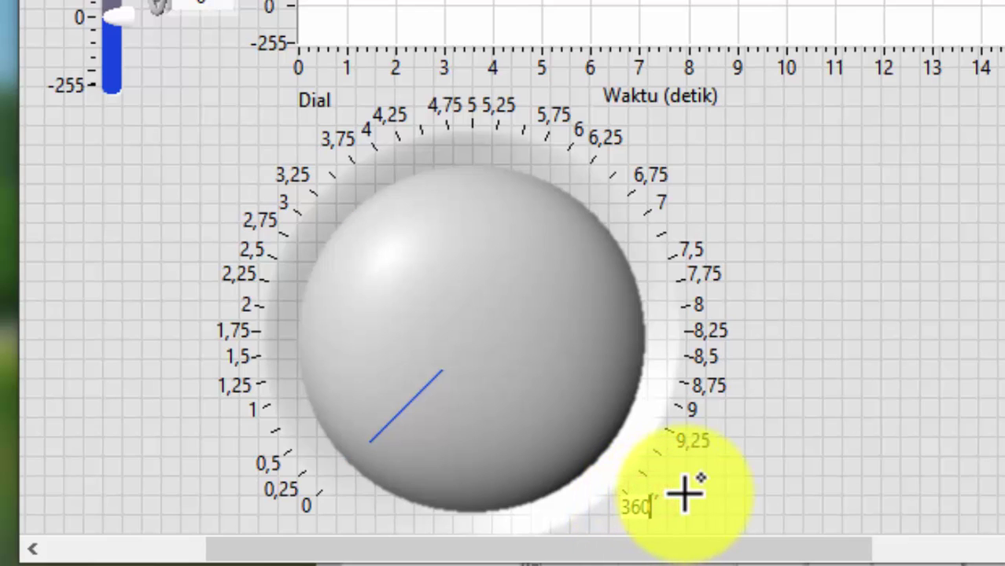
type("360")
left_click(860, 375)
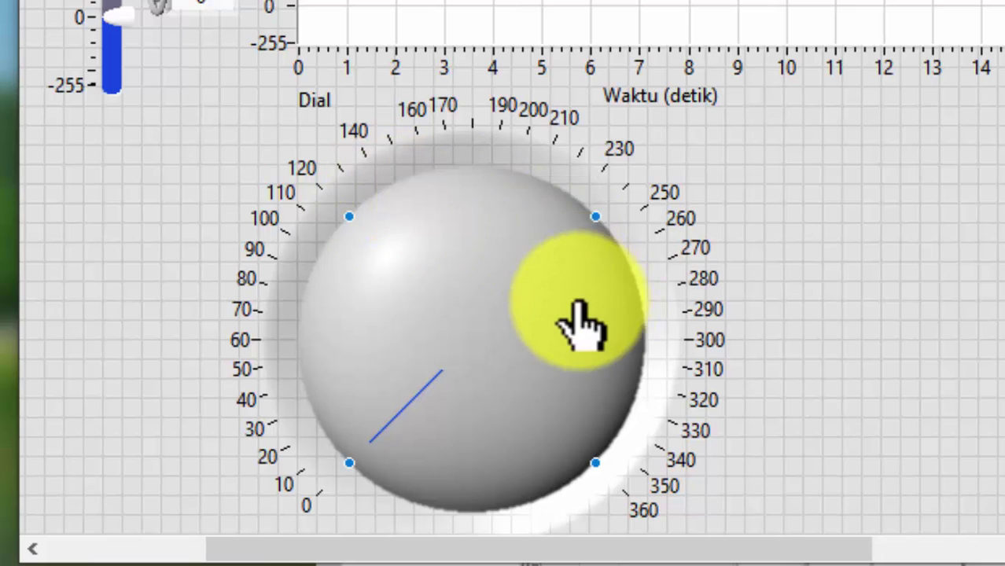
scroll(511, 268, "down", 2)
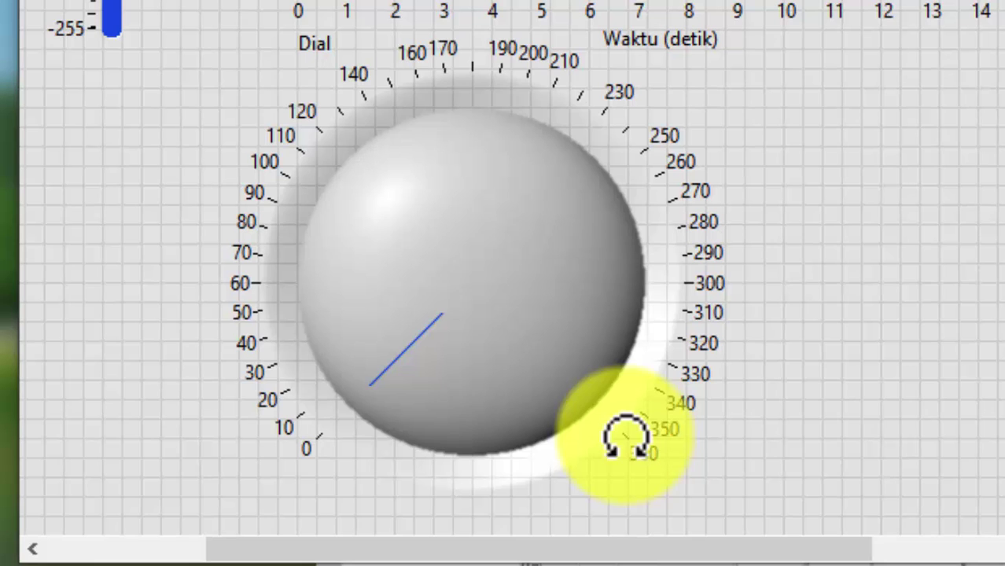
left_click_drag(625, 437, 476, 5)
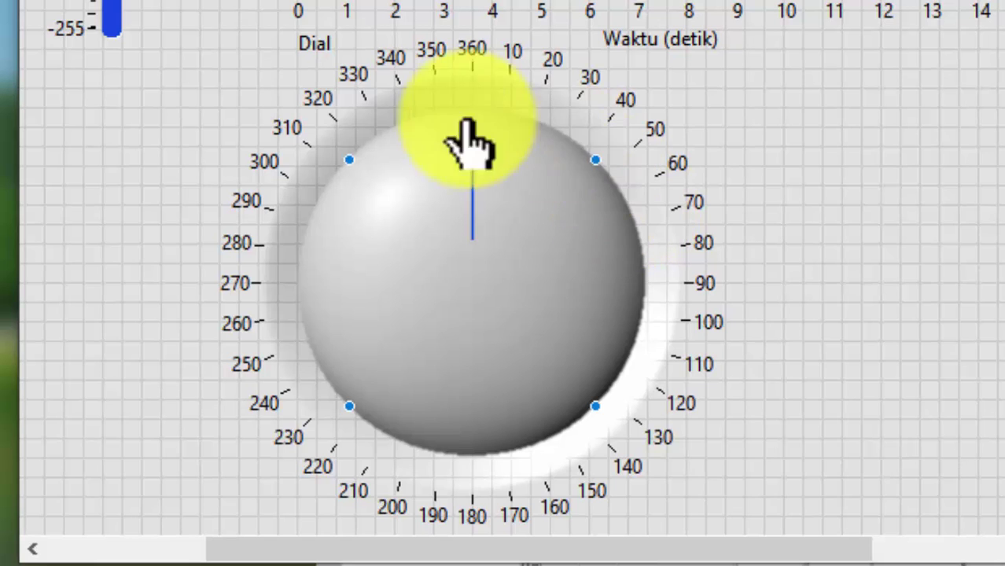
Change the Dial's data representation to I16
right_click(630, 262)
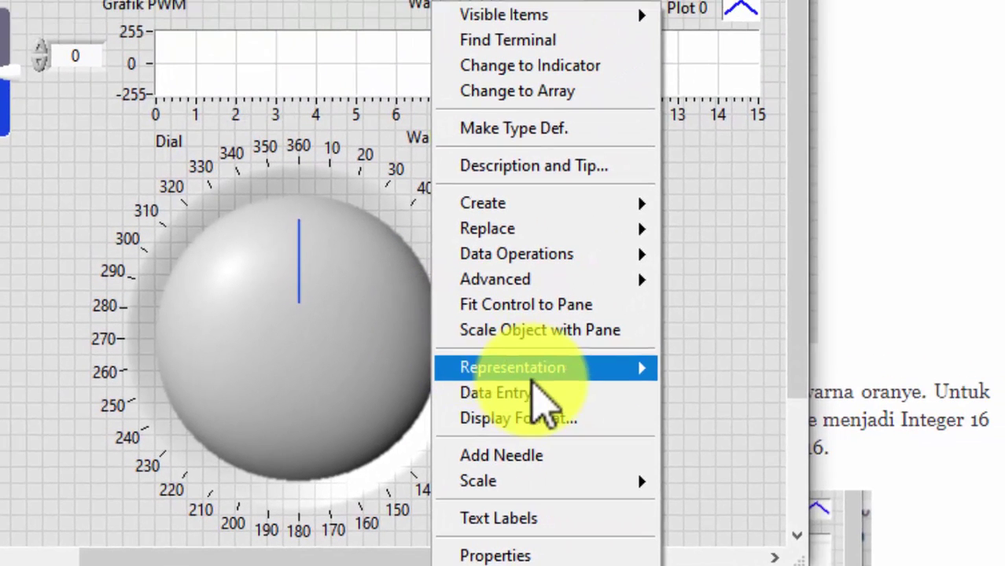
mouse_move(757, 330)
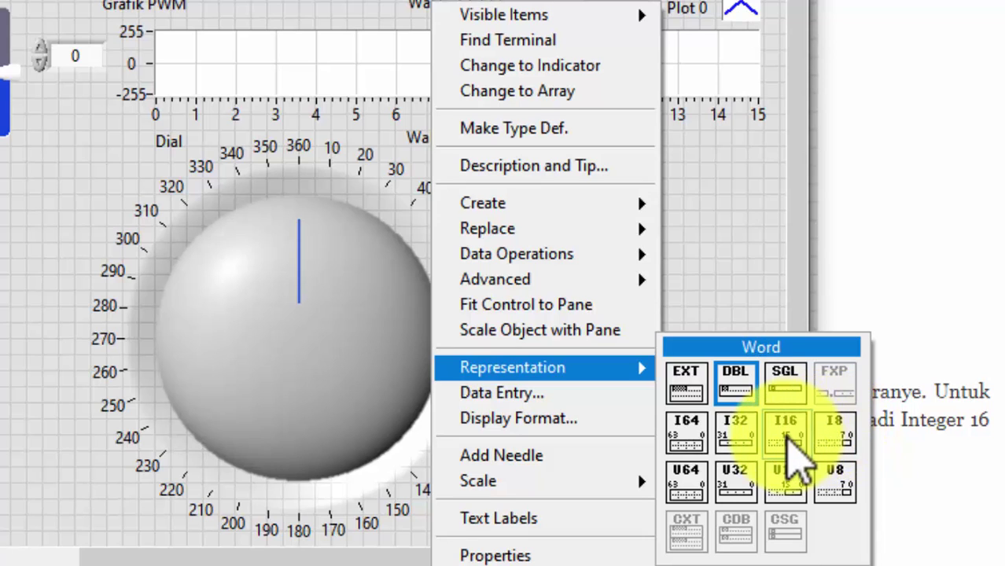
left_click(788, 438)
left_click(459, 334)
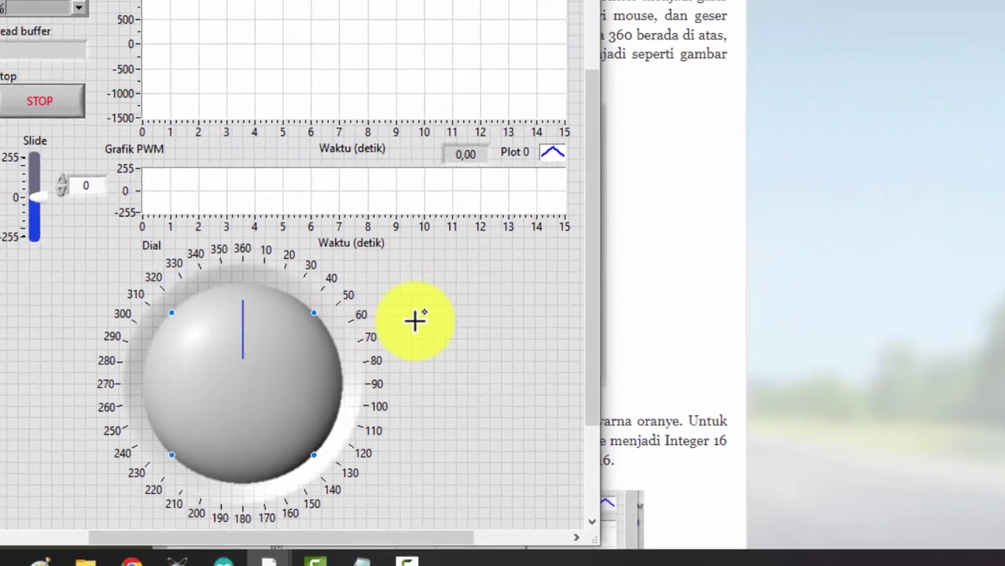
left_click(513, 268)
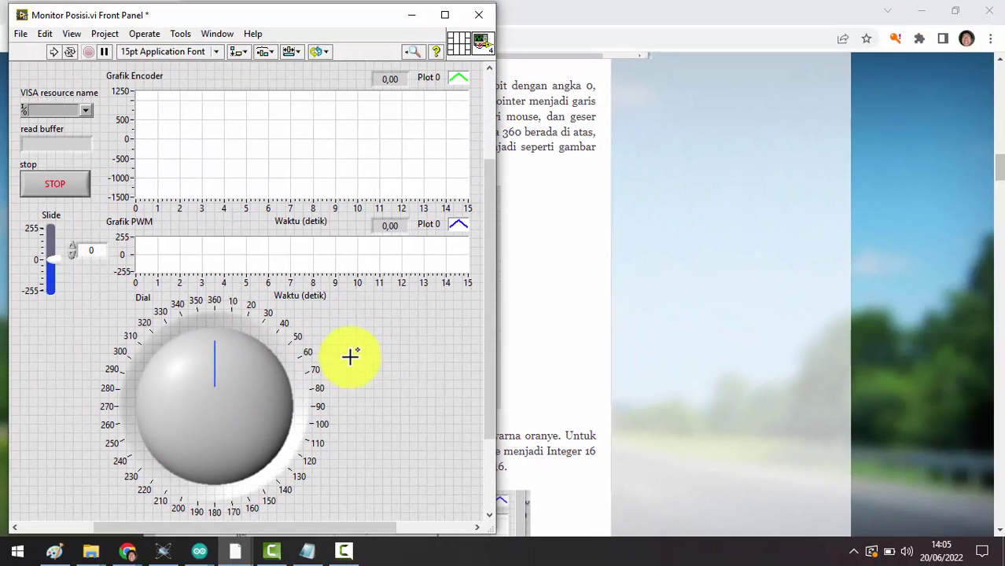
Tile the front panel and block diagram side by side and shift the Dial terminal slightly within the loop
key("ctrl+t")
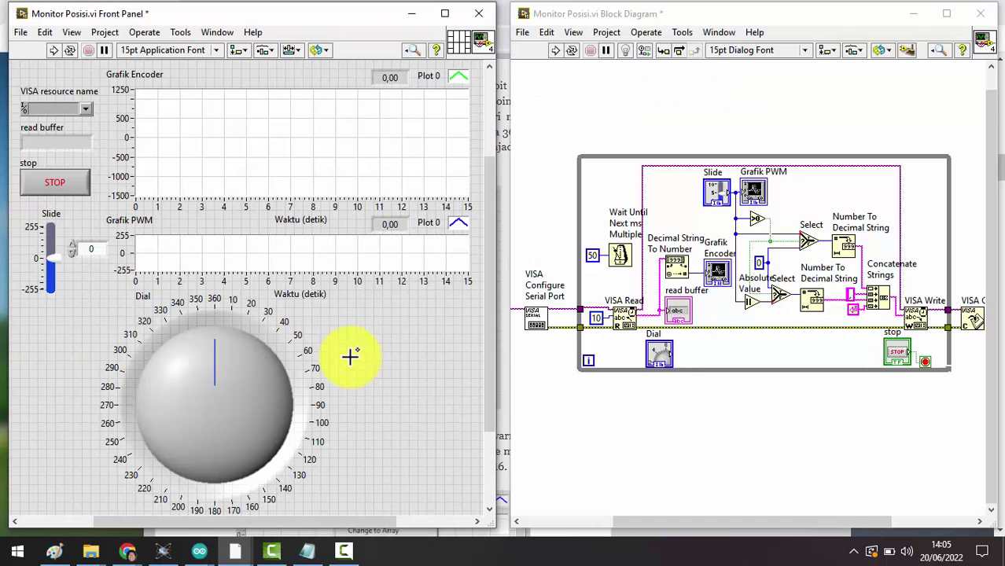
left_click(510, 412)
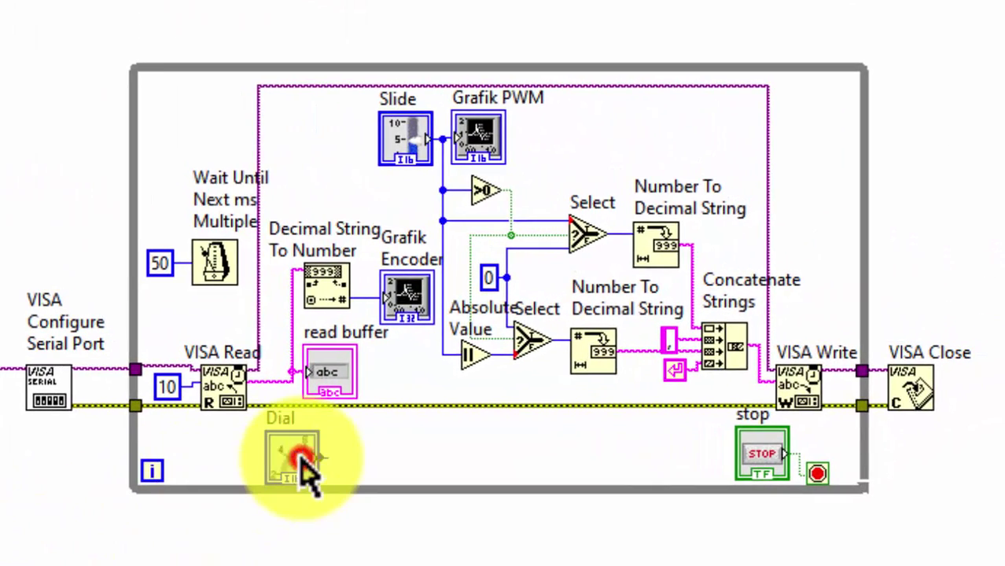
mouse_move(301, 460)
left_mouse_down()
mouse_move(342, 442)
mouse_move(347, 454)
mouse_move(306, 455)
left_mouse_up()
left_click(408, 449)
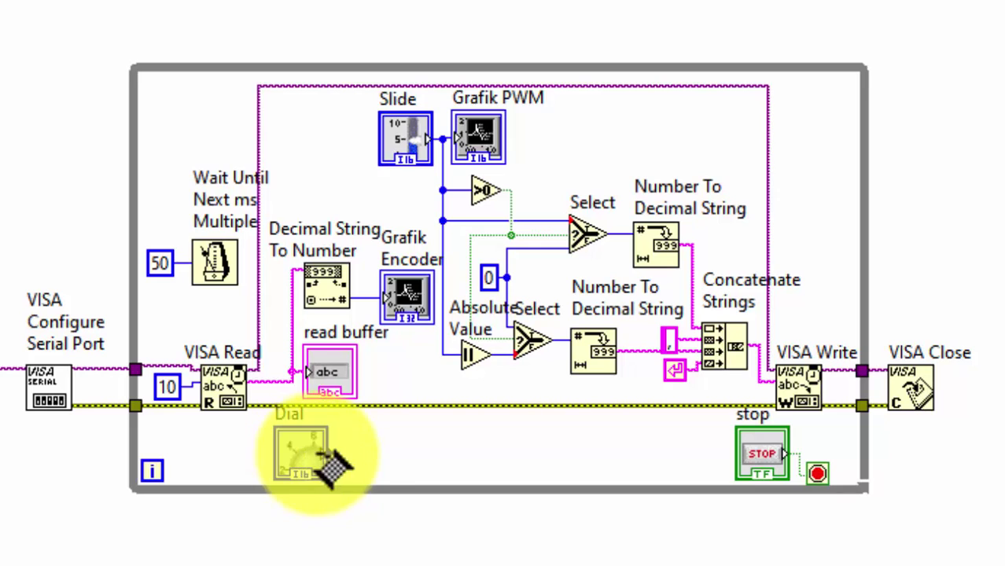
left_click(318, 456)
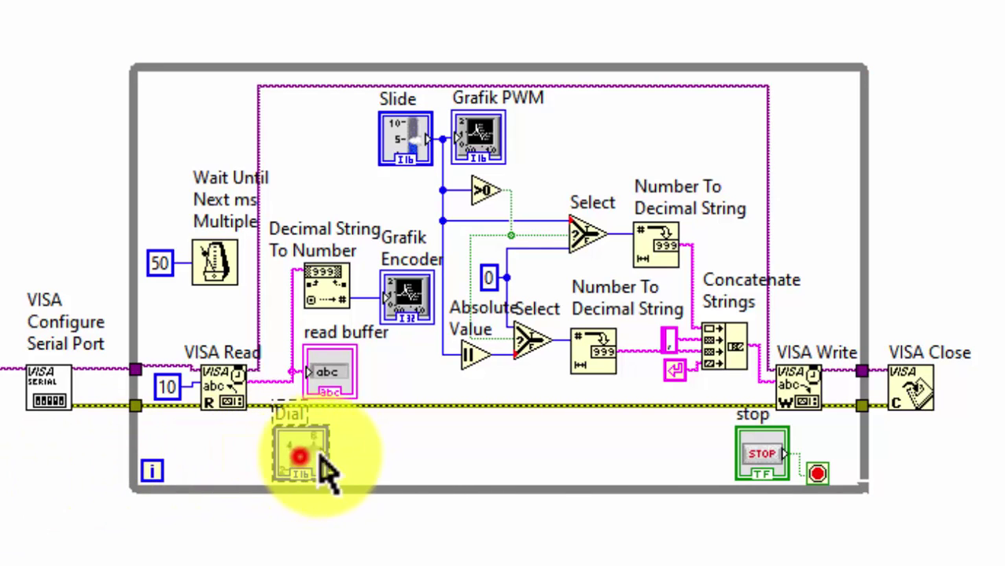
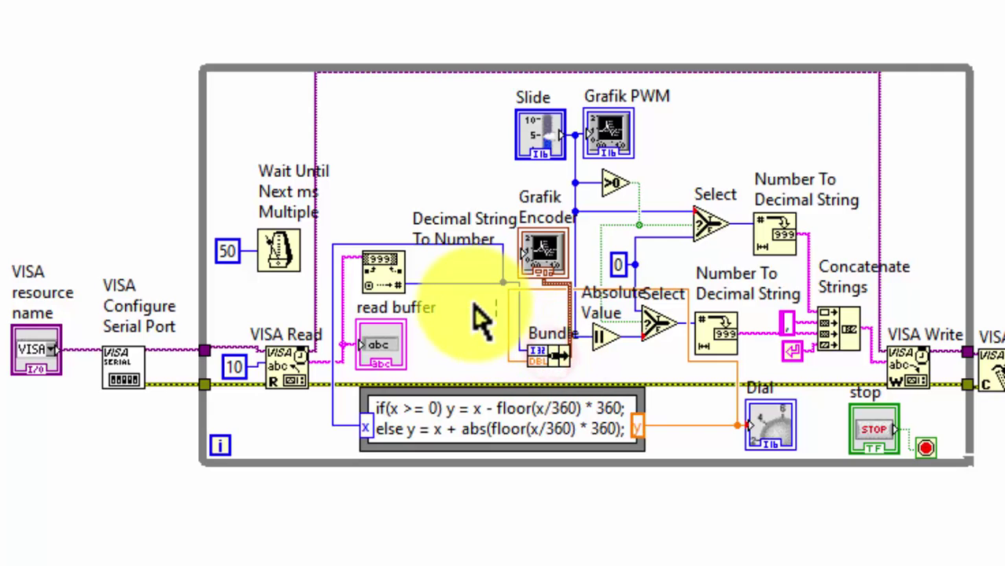
Move the Bundle function beside read buffer and shift the formula node's input wire branch closer to Decimal String To Number
left_click(572, 292)
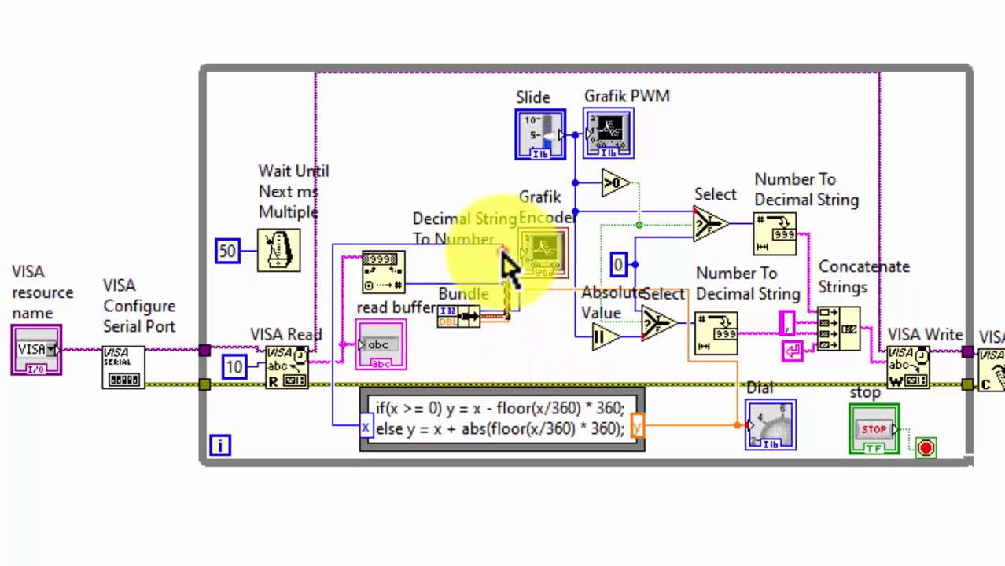
left_click_drag(503, 254, 415, 252)
left_click(517, 344)
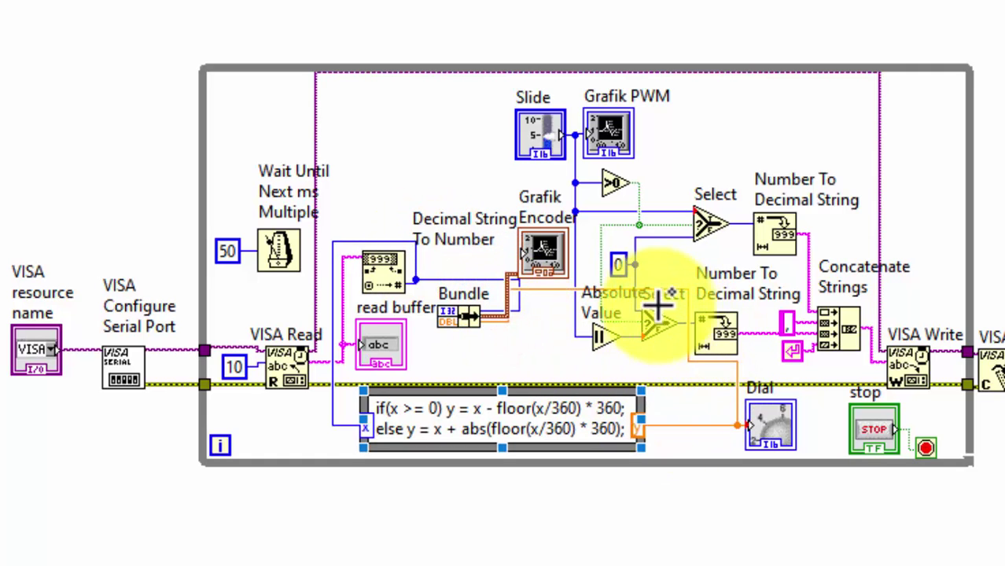
Route the orange wire from the formula node's y output to Bundle below read buffer's right side and shift Bundle slightly right and down
left_click_drag(531, 289, 501, 360)
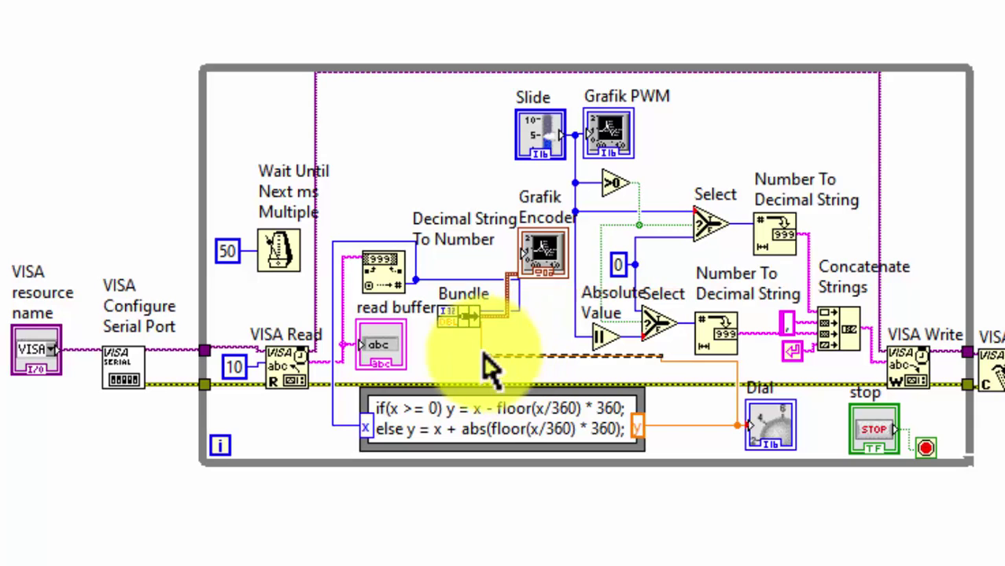
left_click(482, 340)
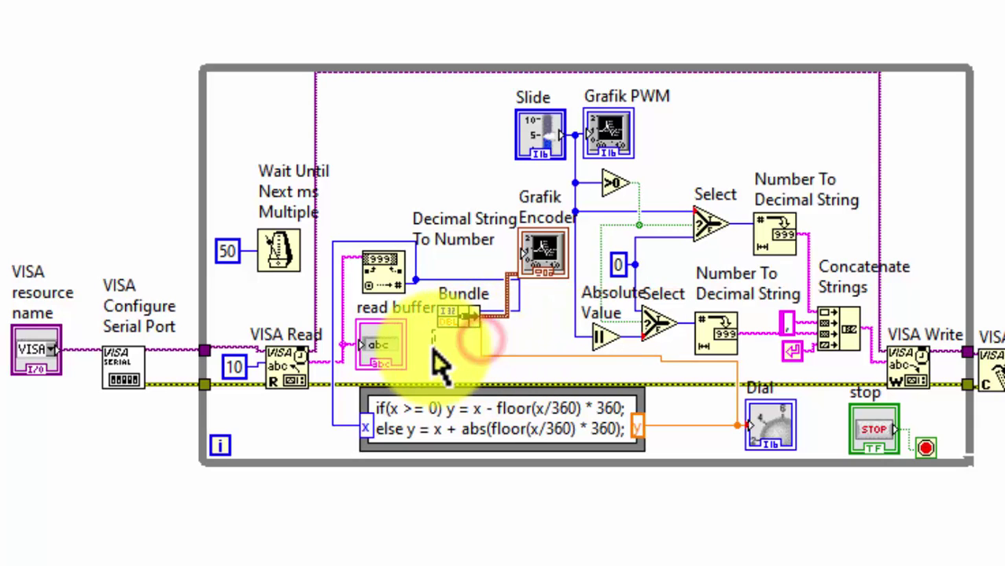
left_click(465, 314)
mouse_move(513, 329)
left_mouse_down()
mouse_move(521, 342)
mouse_move(518, 335)
left_mouse_up()
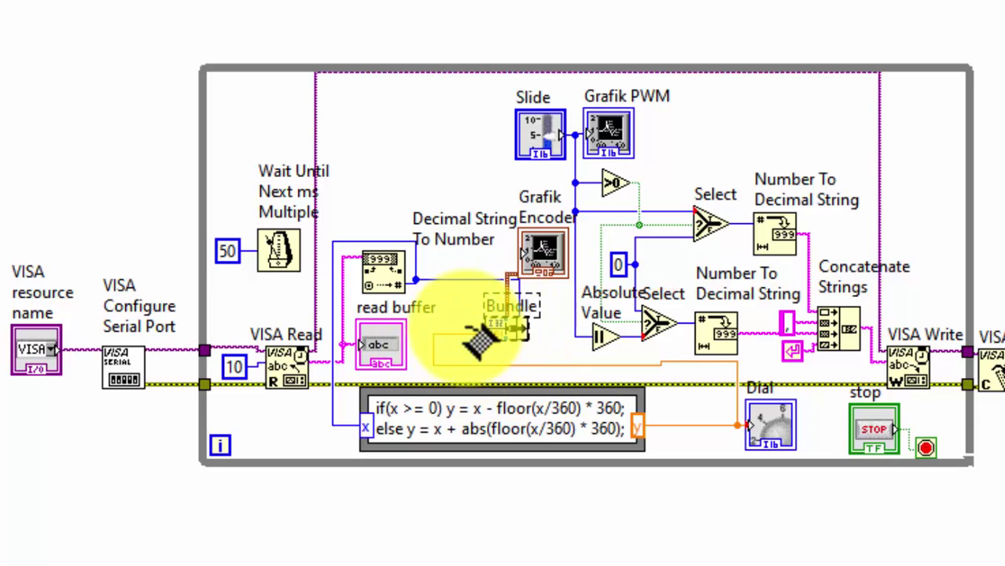
Replace the blue wire to Bundle with a direct branch from Decimal String To Number's output to Bundle's upper input
left_click(466, 322)
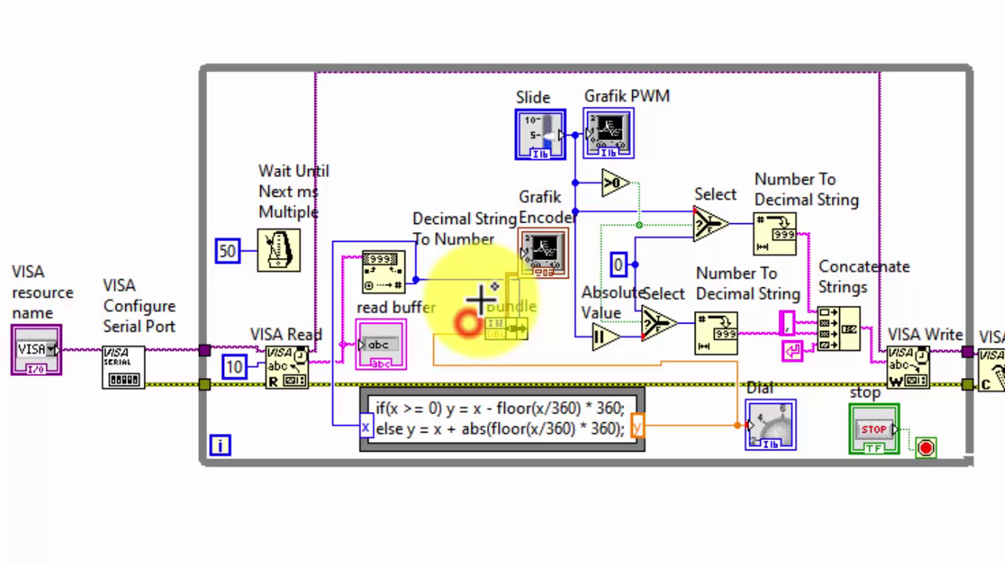
left_click(447, 280)
left_click(496, 327)
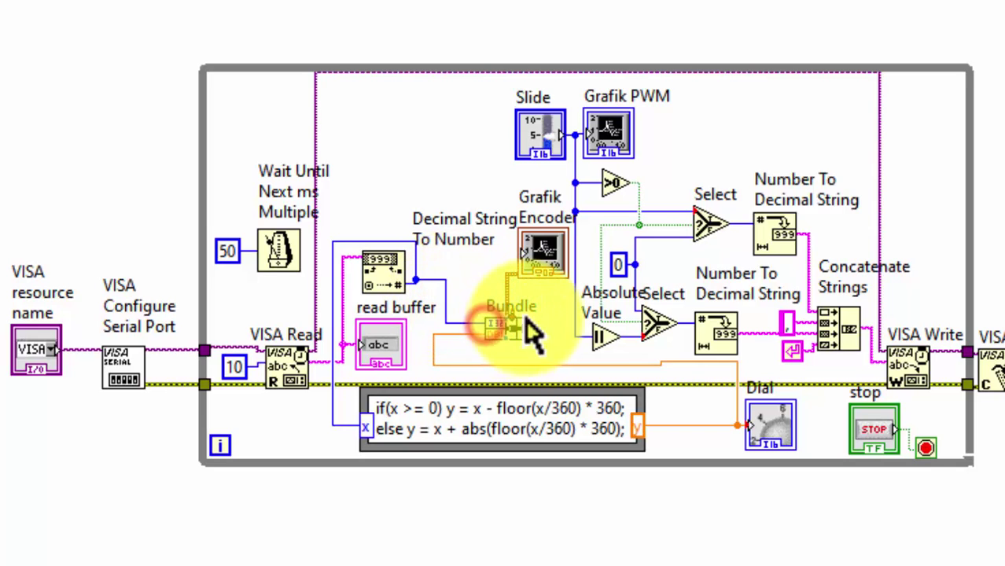
Lower the Grafik Encoder terminal slightly and move Bundle left and up so their connecting wires run cleanly
left_click_drag(497, 337, 477, 334)
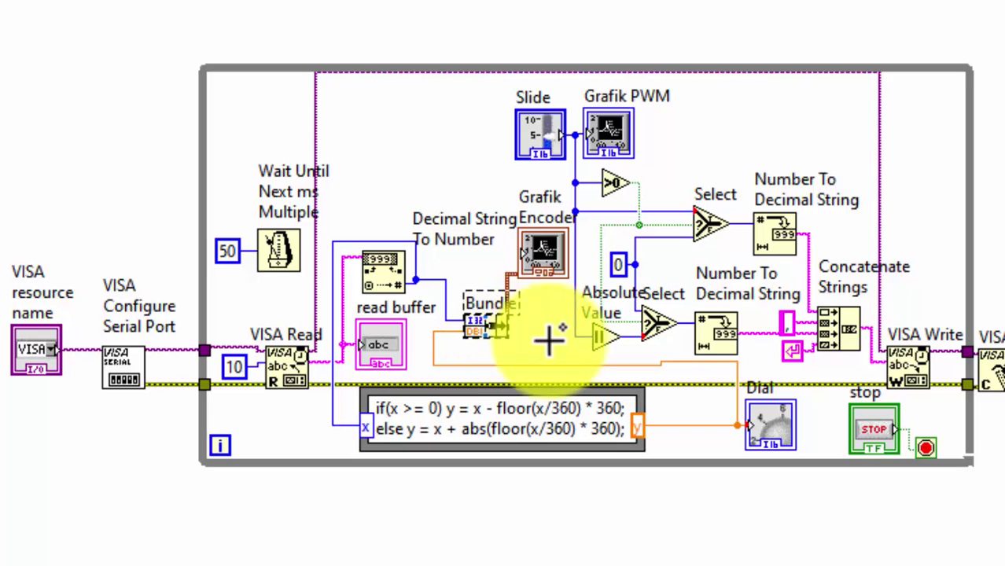
left_click(548, 338)
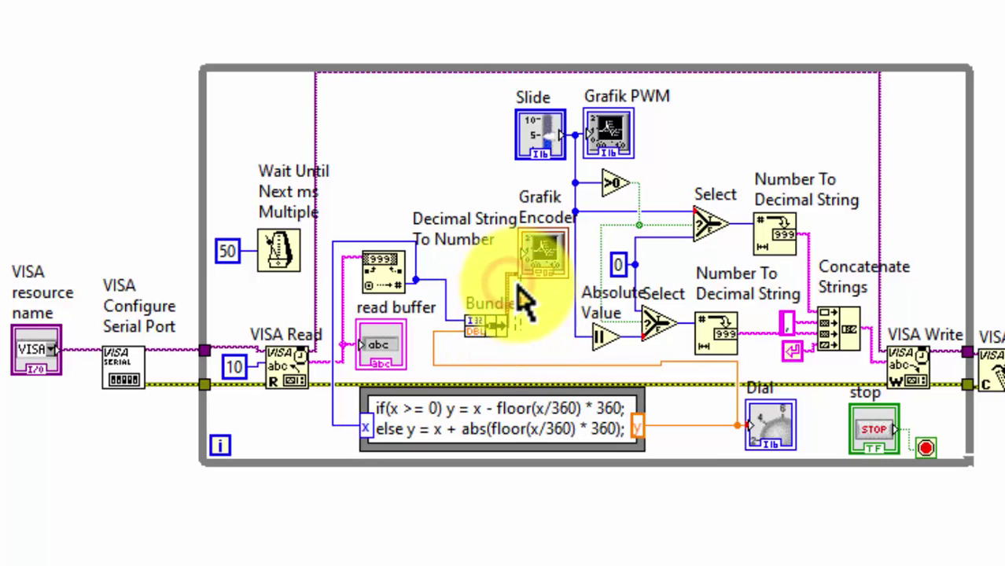
left_click(542, 247)
left_click_drag(550, 275, 551, 293)
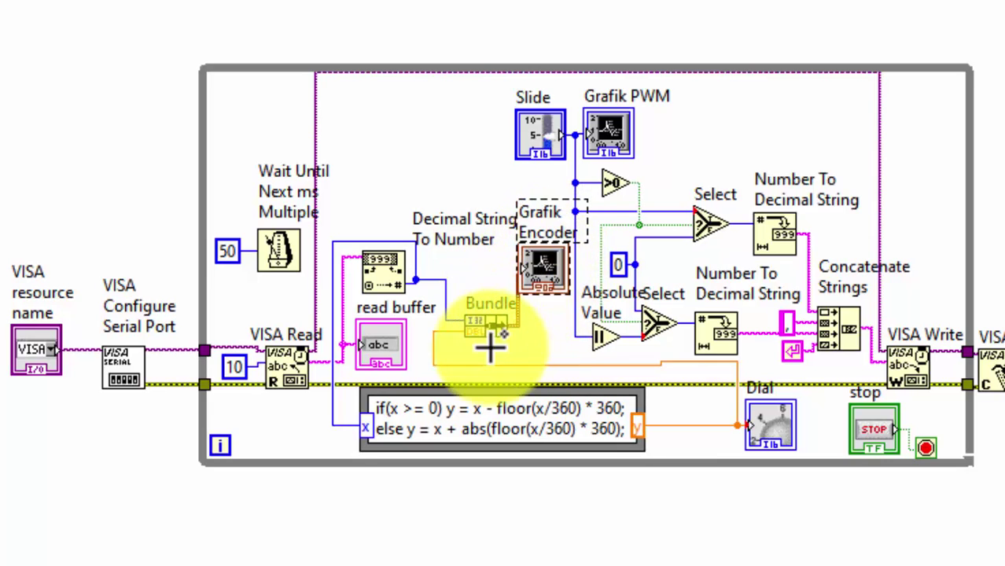
left_click_drag(489, 339, 476, 314)
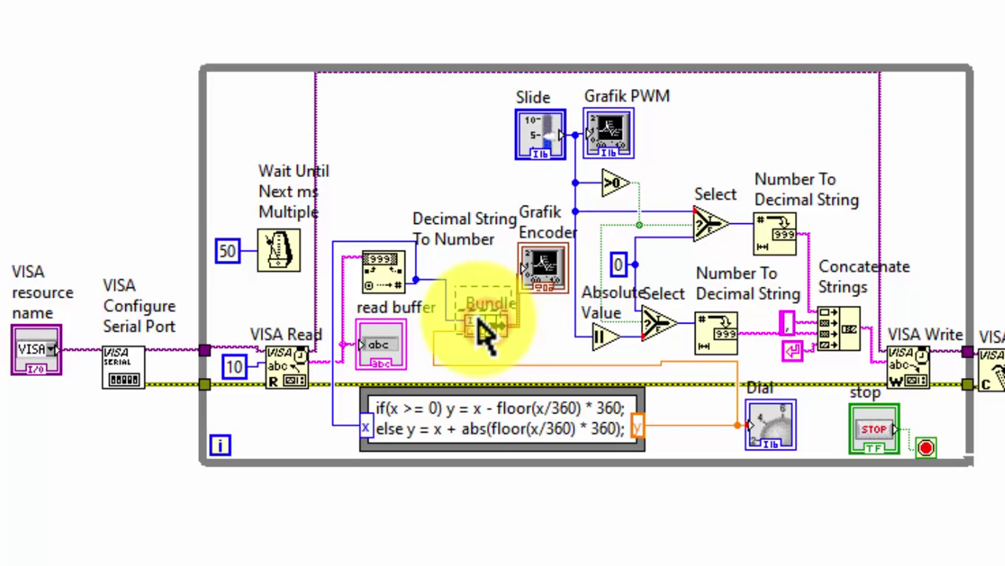
left_click(515, 298)
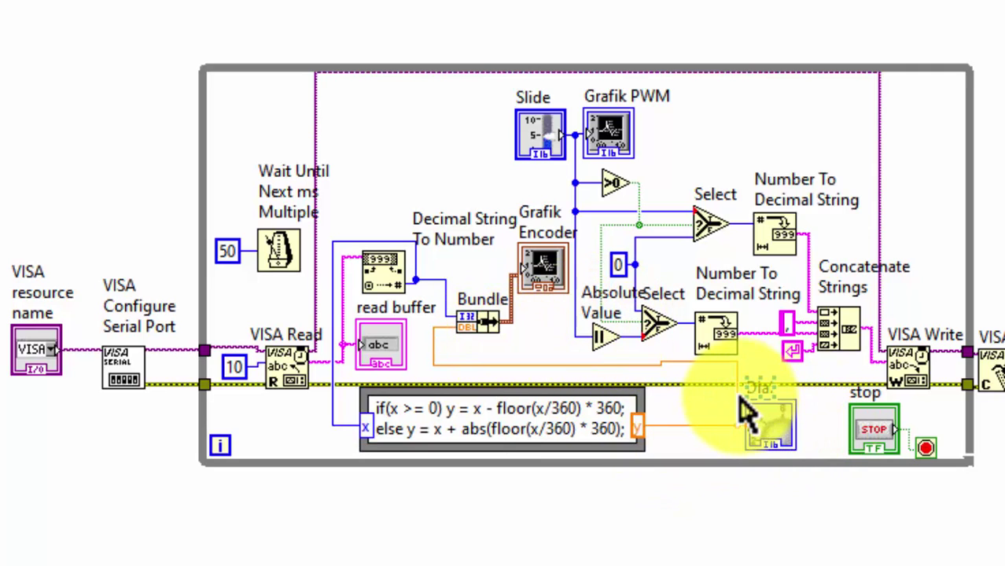
Shift the orange wire branch close to the formula node's y output and move the Dial terminal nearer to it
left_click_drag(738, 400, 670, 402)
left_click(763, 437)
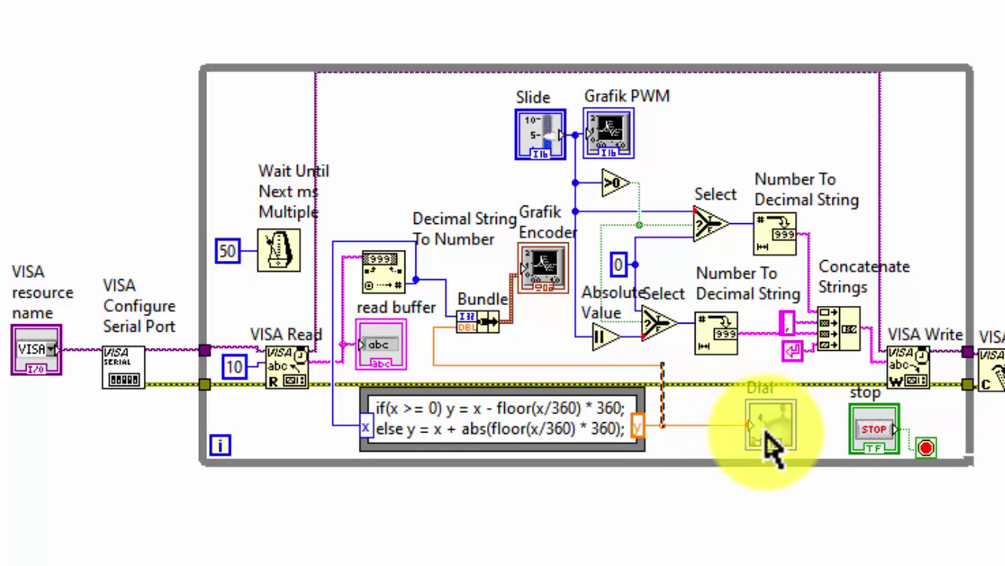
left_click_drag(751, 437, 711, 428)
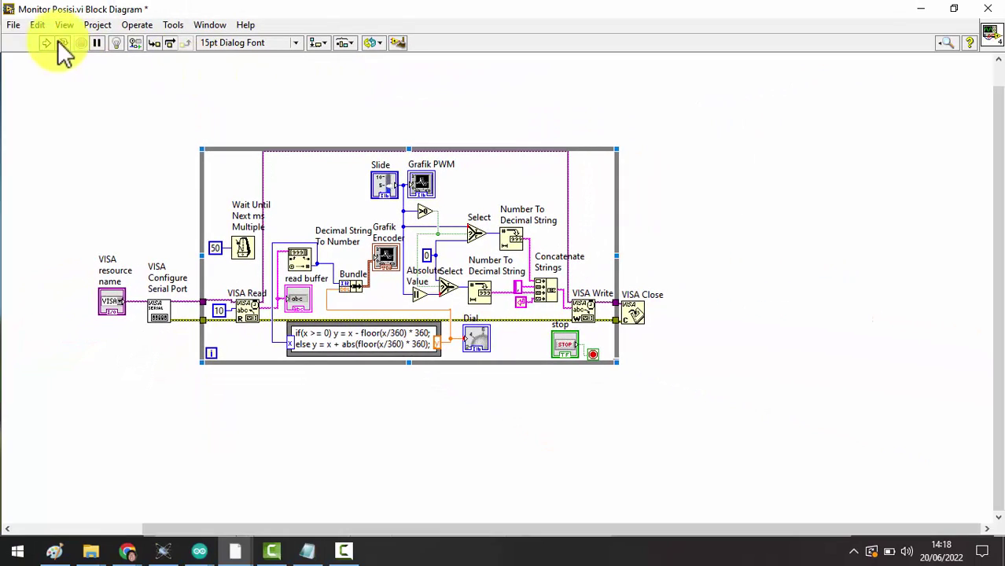
Save Monitor Posisi.vi and minimize its block diagram
left_click(11, 25)
left_click(49, 116)
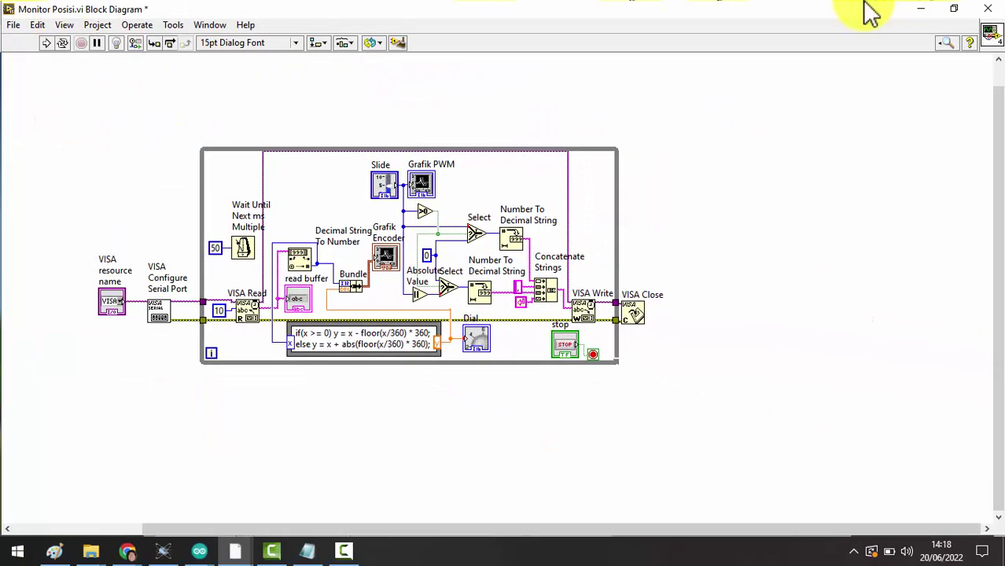
left_click(919, 8)
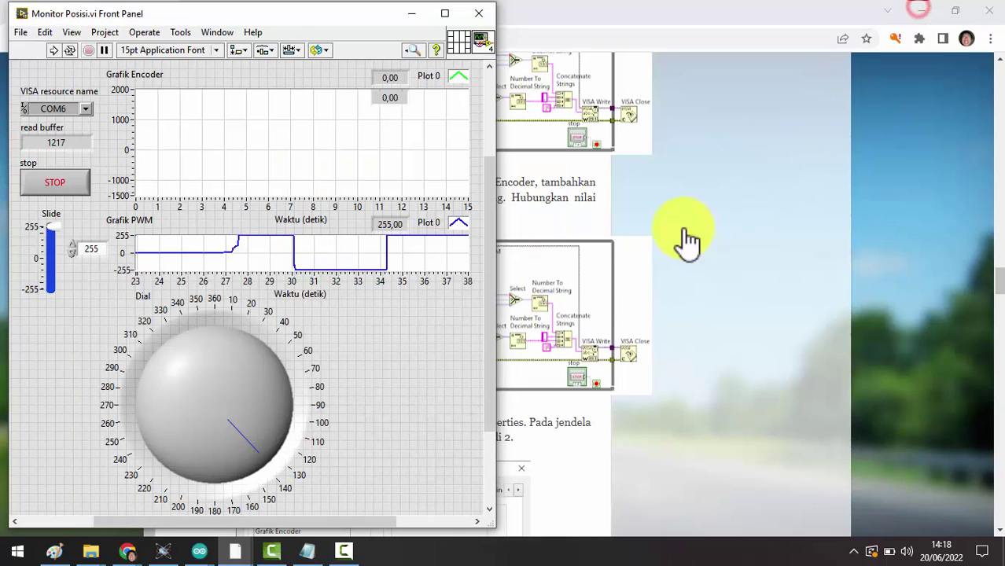
Switch to Proteus, dismiss the VSM Debugger warning and start the motor simulation, with the Monitor Posisi.vi front panel in view beside it
left_click(163, 551)
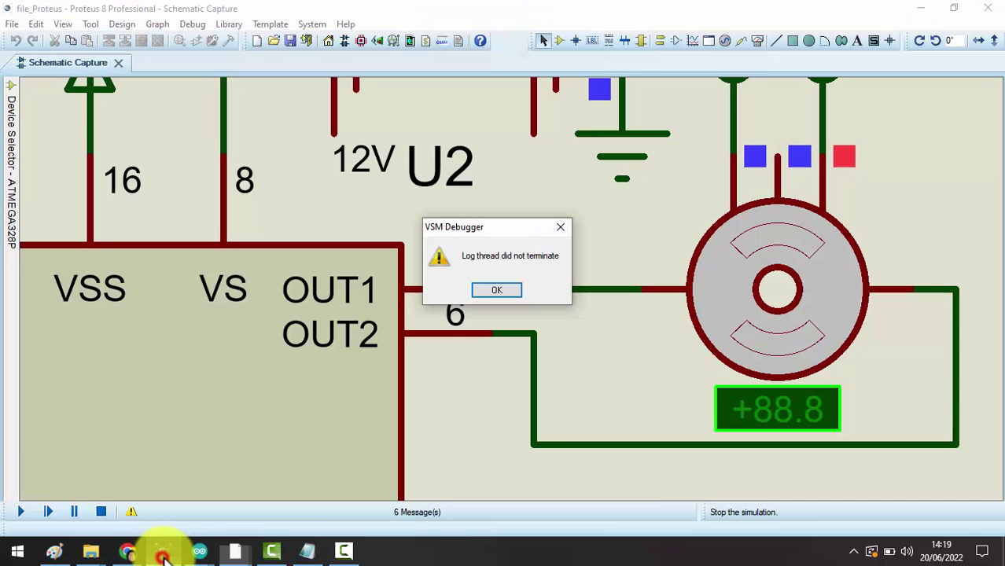
left_click(504, 290)
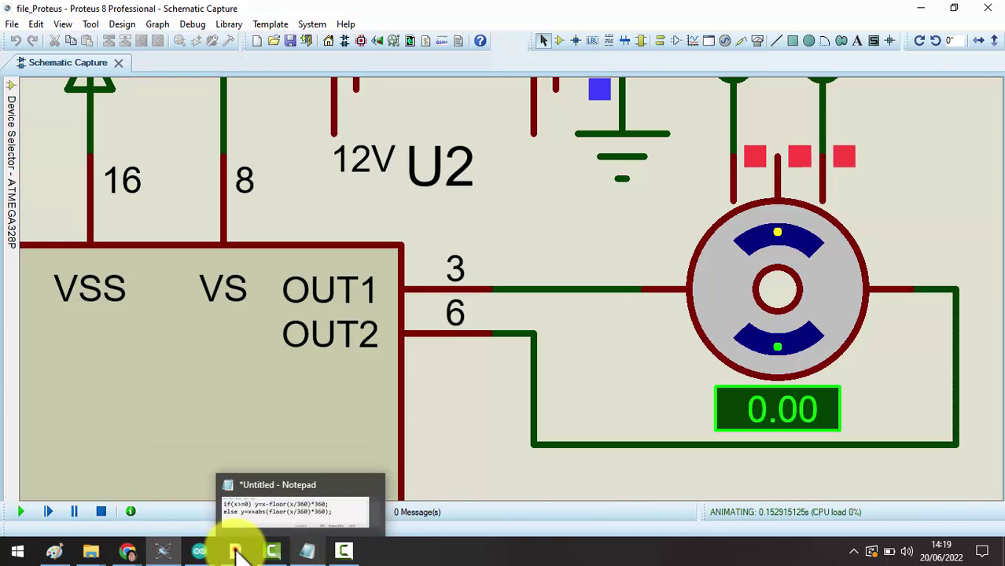
left_click(237, 553)
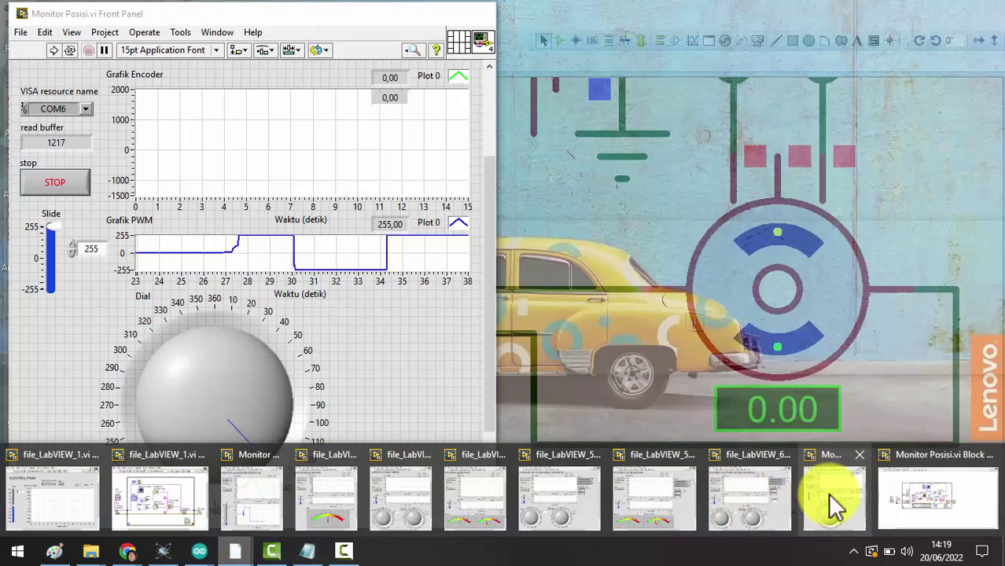
left_click(831, 504)
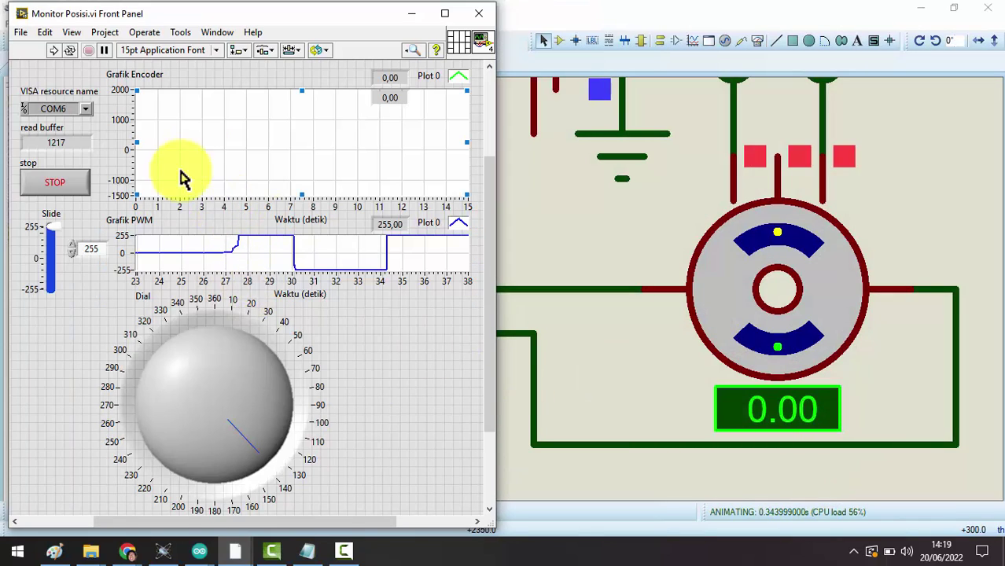
In the Grafik Encoder chart's properties, rename Plot 0 as Encoder
left_click(240, 171)
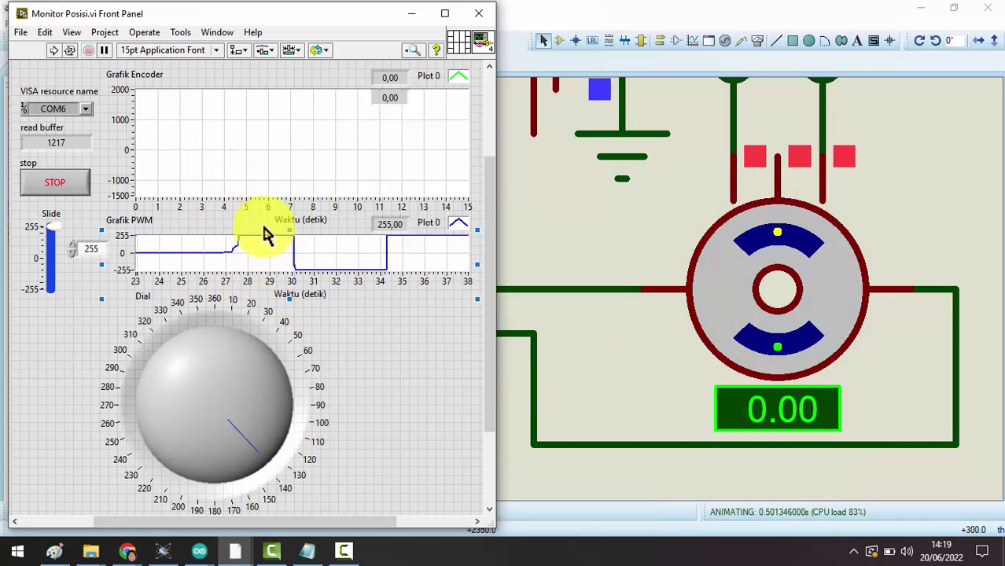
scroll(425, 173, "up", 1)
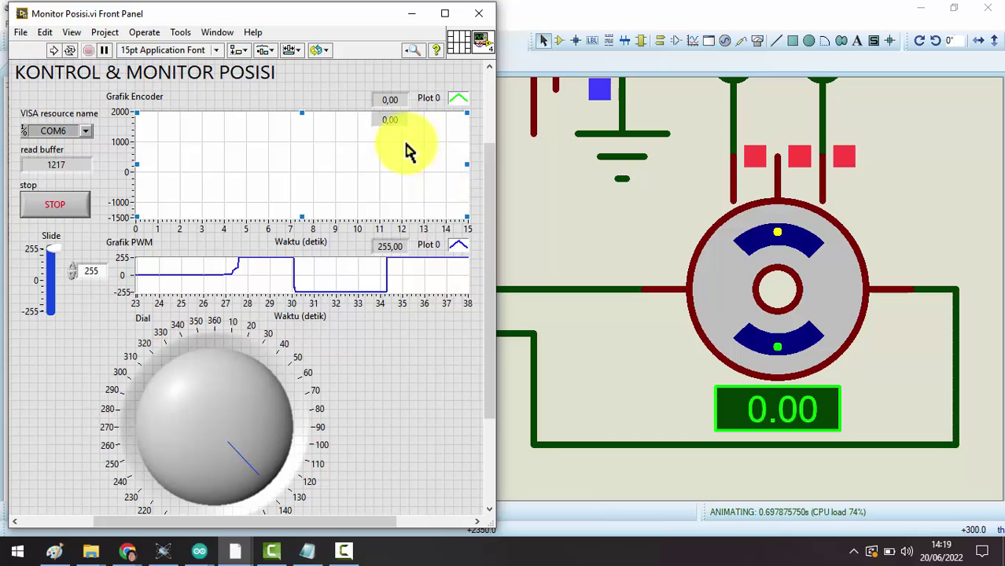
right_click(342, 143)
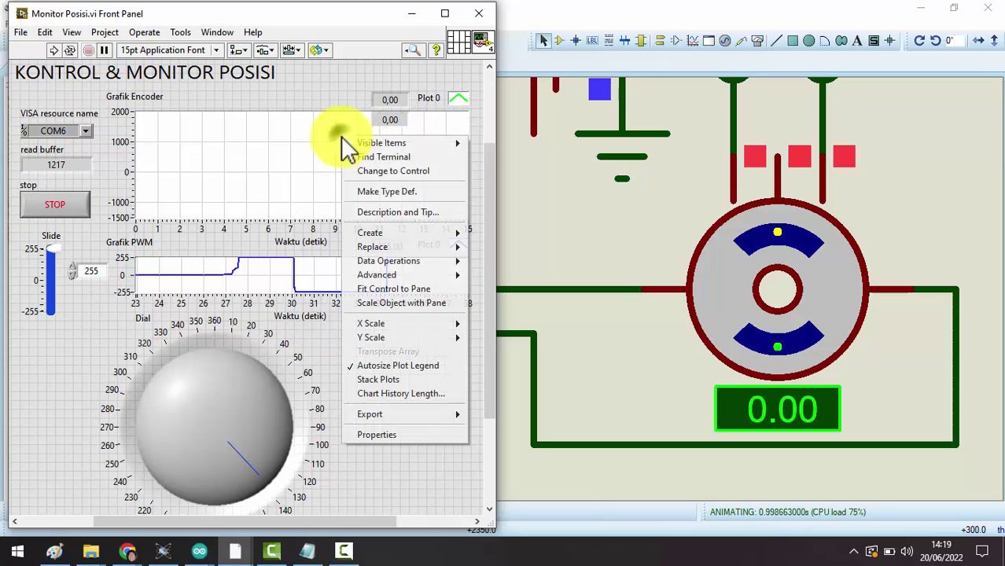
left_click(408, 435)
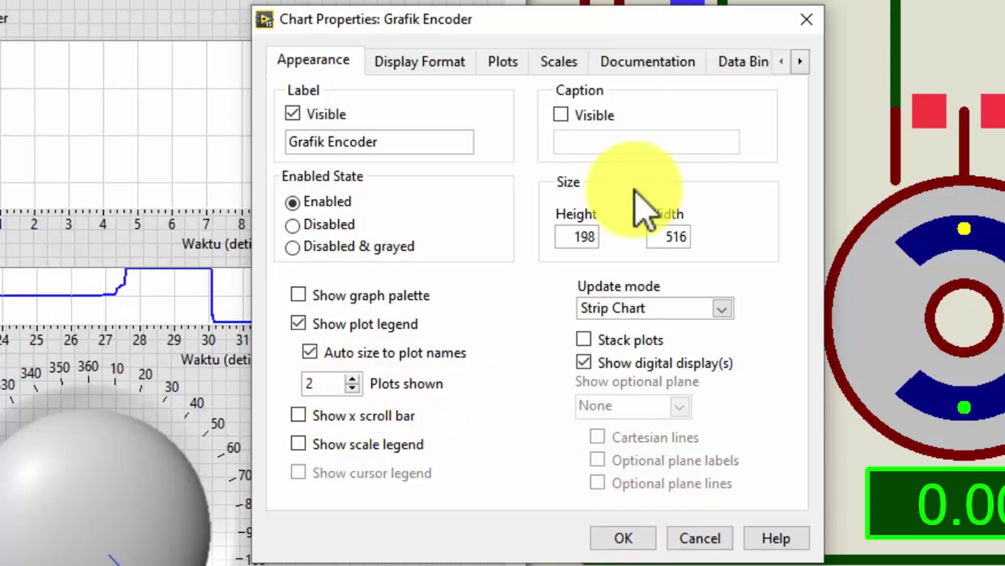
left_click(508, 63)
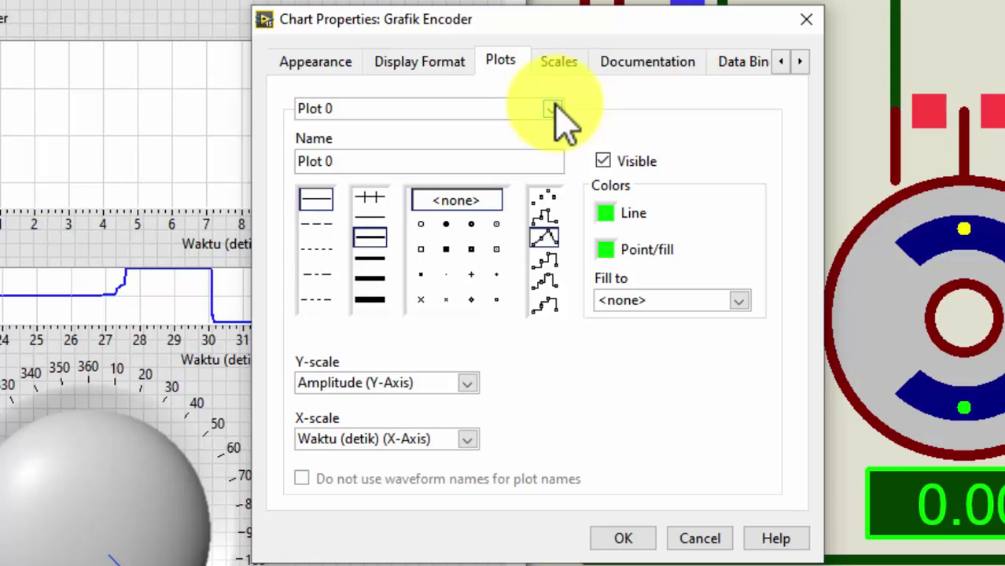
left_click_drag(341, 162, 287, 172)
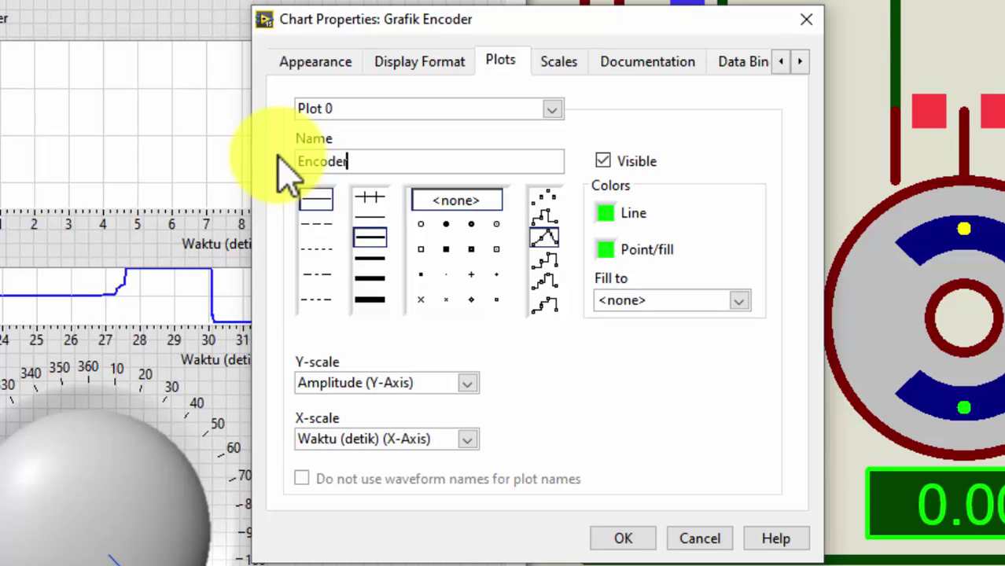
Rename Plot 1 of Grafik Encoder as Dial and apply the chart properties
left_click(549, 110)
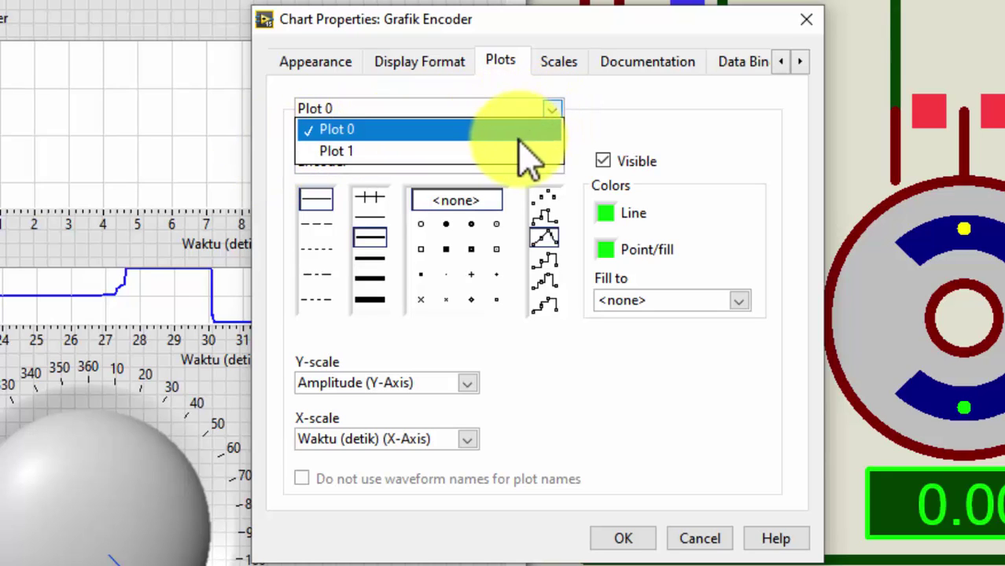
left_click(511, 152)
left_click_drag(340, 167, 297, 189)
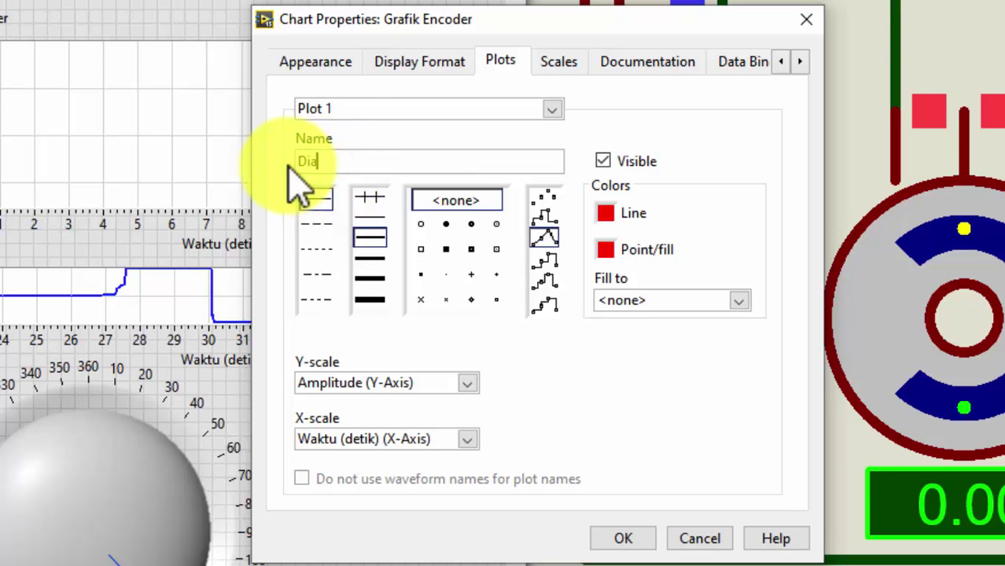
type("Dial")
left_click(622, 538)
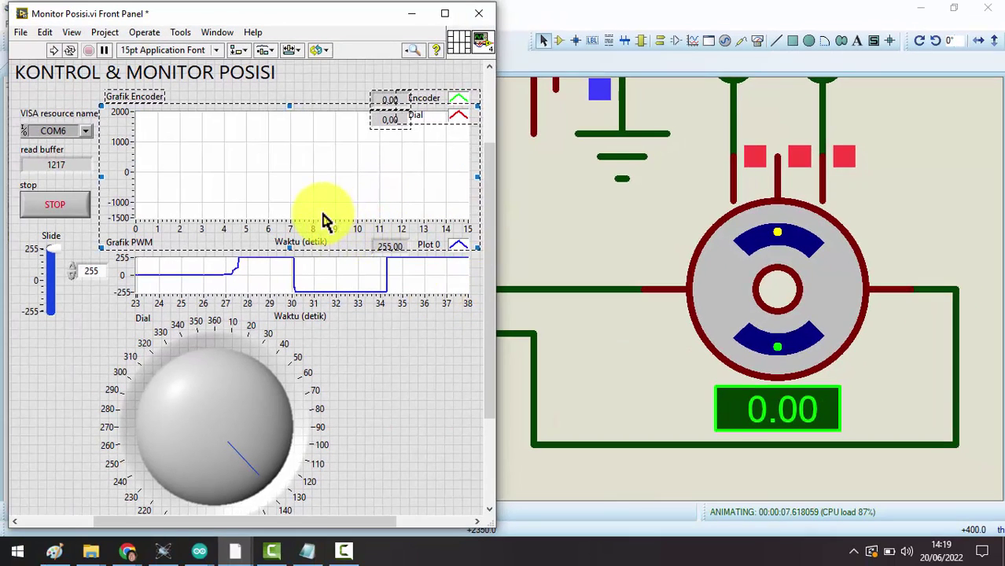
Stretch the Grafik Encoder plot area slightly upward and move its plot legend and both digital displays above it
left_click_drag(301, 111, 302, 85)
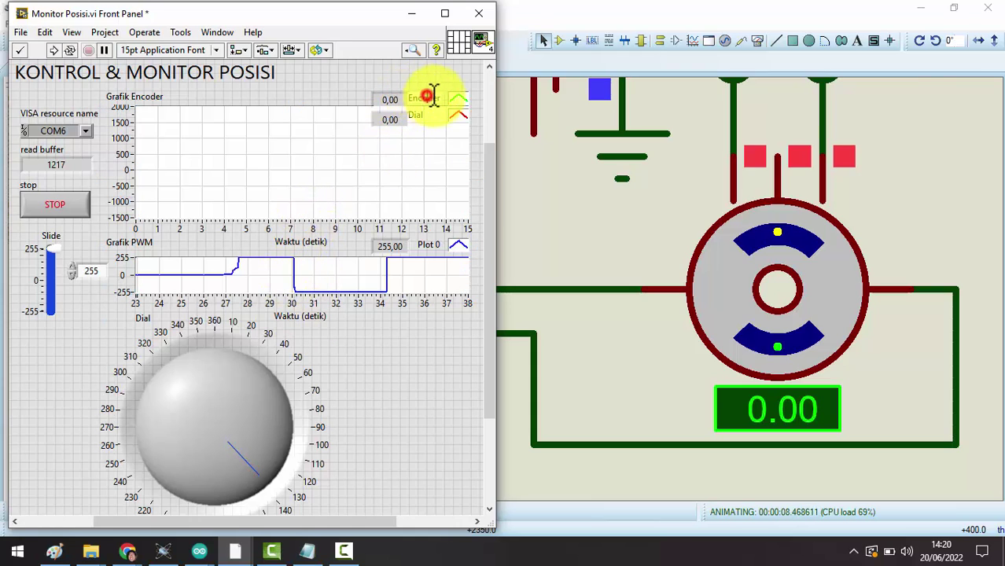
left_click_drag(440, 106, 409, 81)
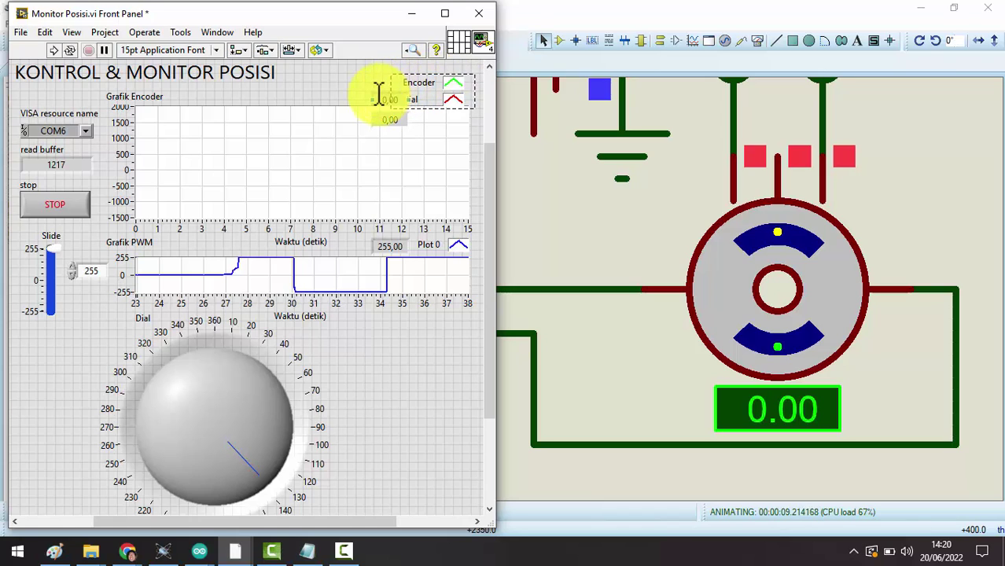
left_click(379, 94)
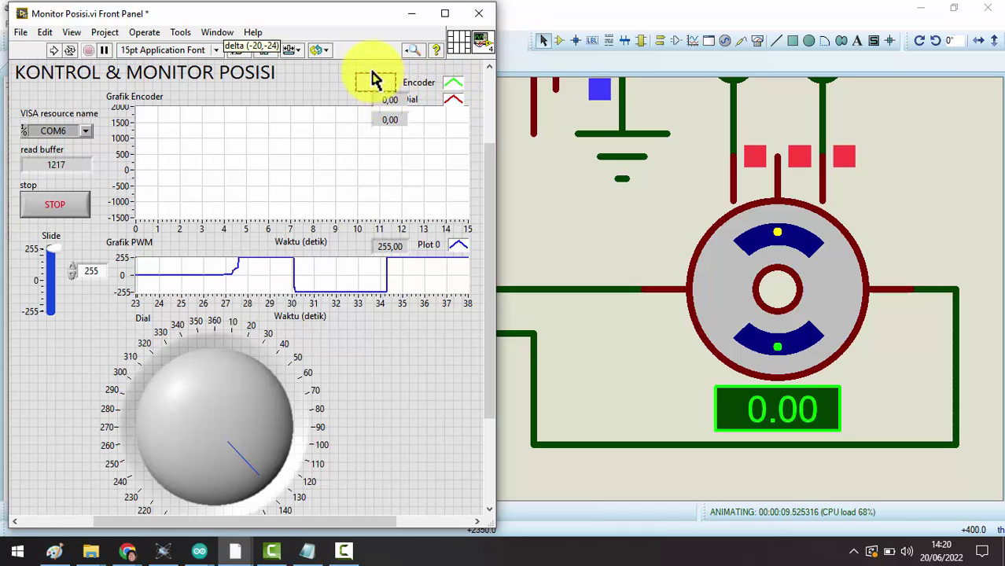
left_click_drag(375, 79, 376, 80)
left_click_drag(385, 118, 379, 96)
left_click(329, 81)
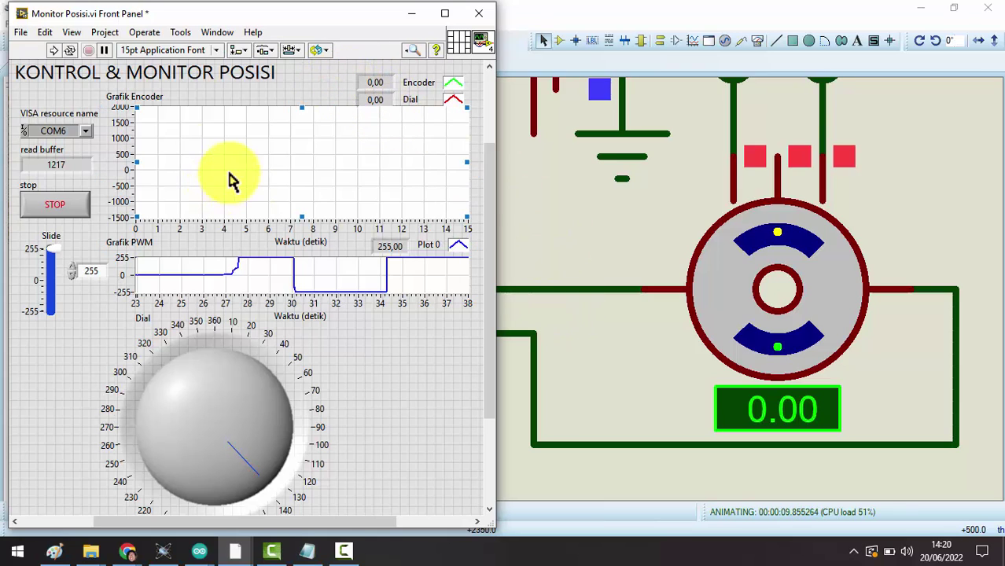
Set the Slide's value to 0
double_click(86, 270)
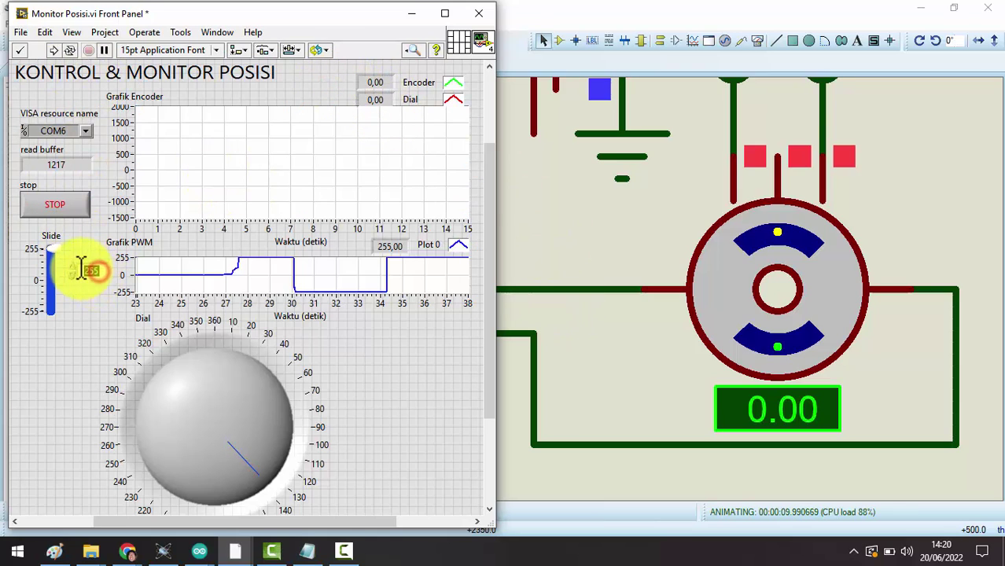
type("0")
key("Return")
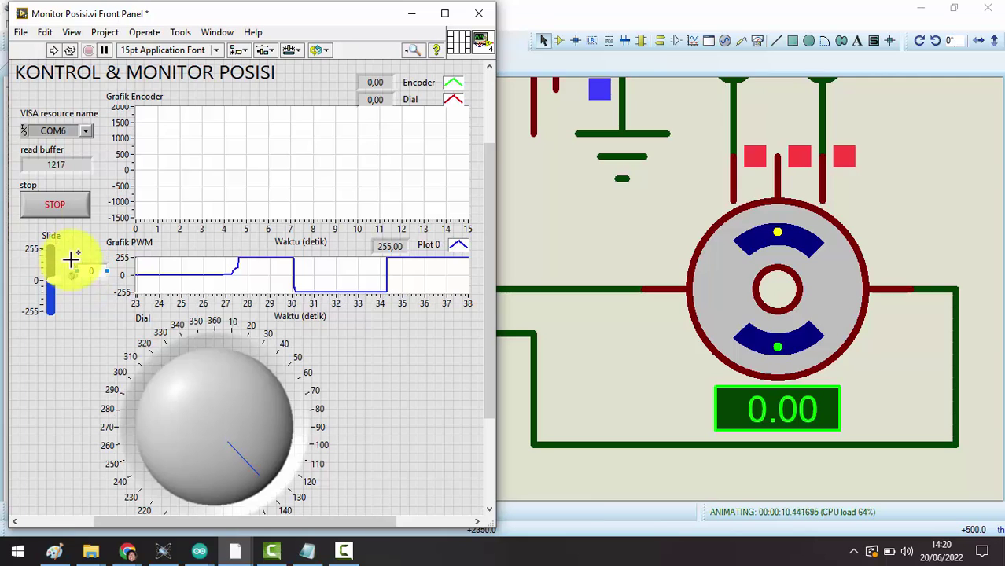
left_click(81, 75)
Run Monitor Posisi.vi and raise the Slide to 255 to drive the motor
left_click(53, 51)
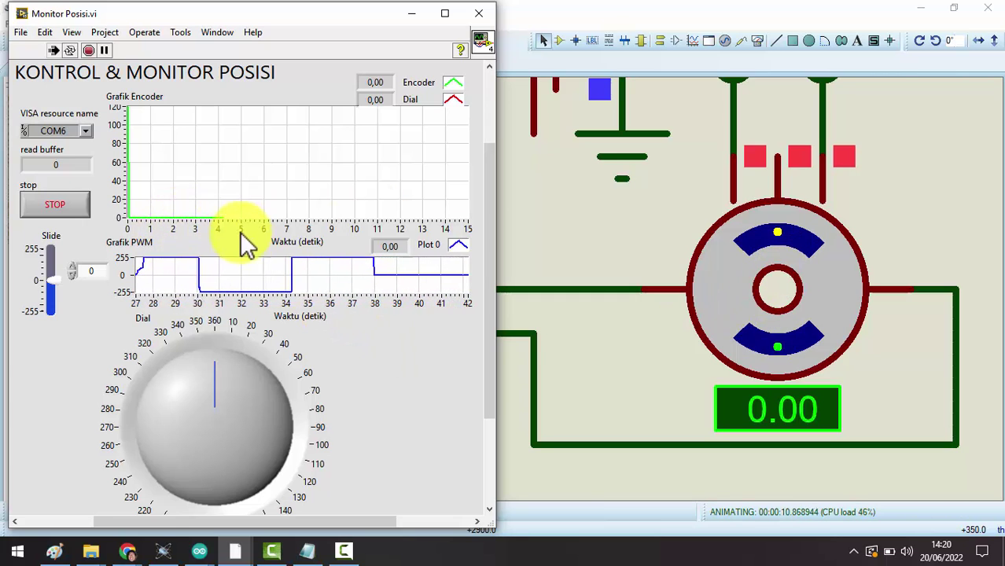
left_click_drag(65, 271, 58, 250)
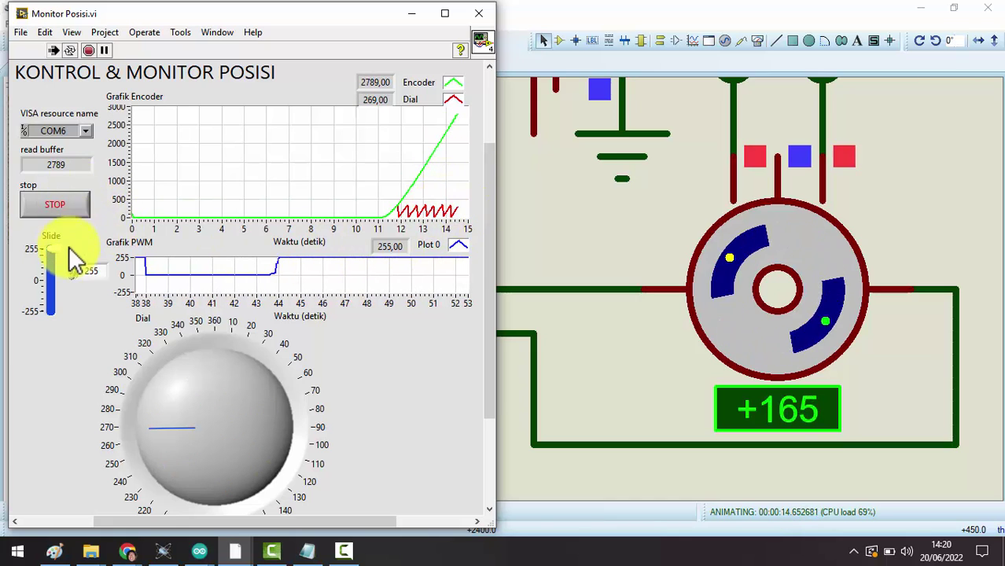
Lower the Slide to -255 to reverse the motor, and set its value to 0 to stop it
left_click_drag(55, 253, 57, 337)
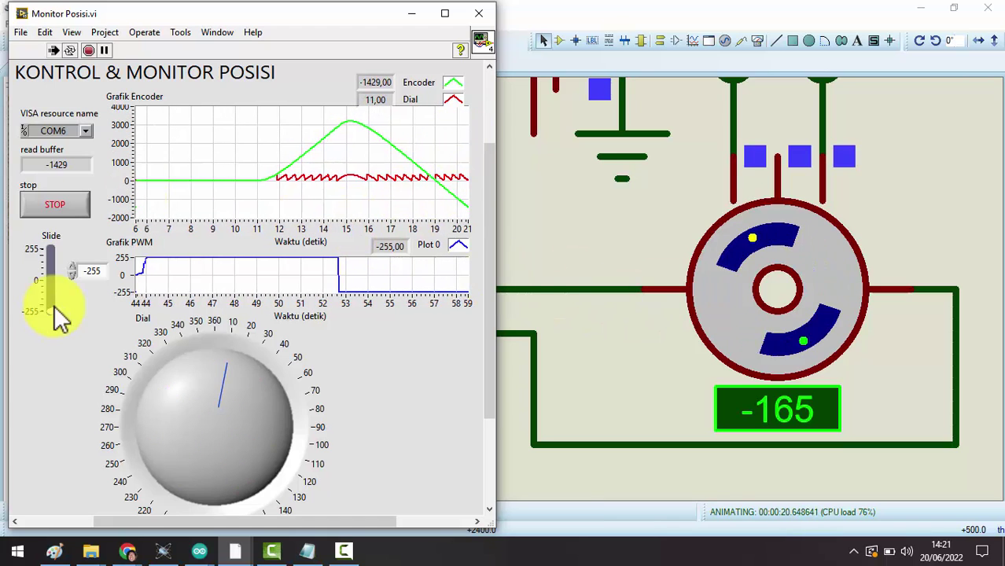
left_click_drag(54, 309, 66, 297)
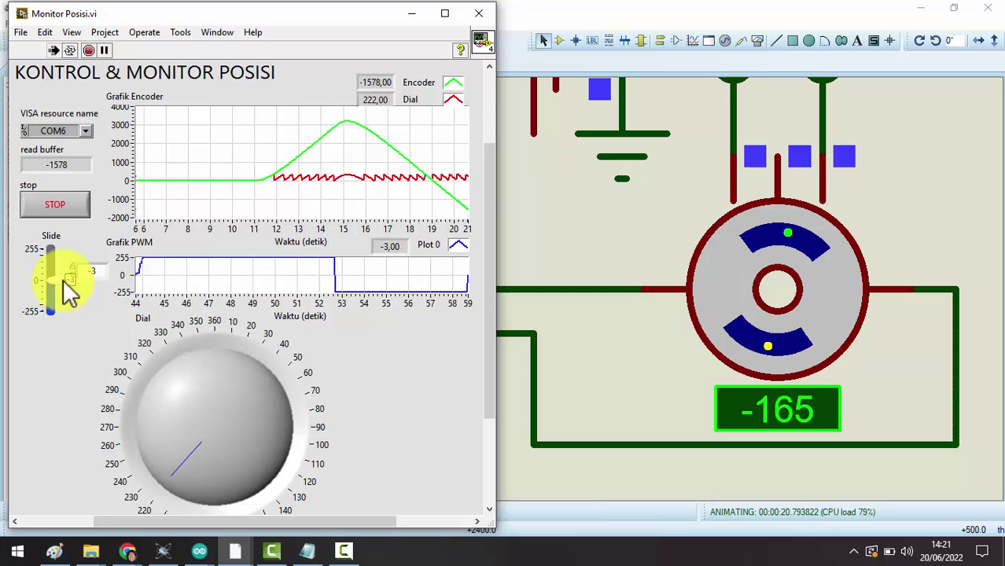
double_click(87, 270)
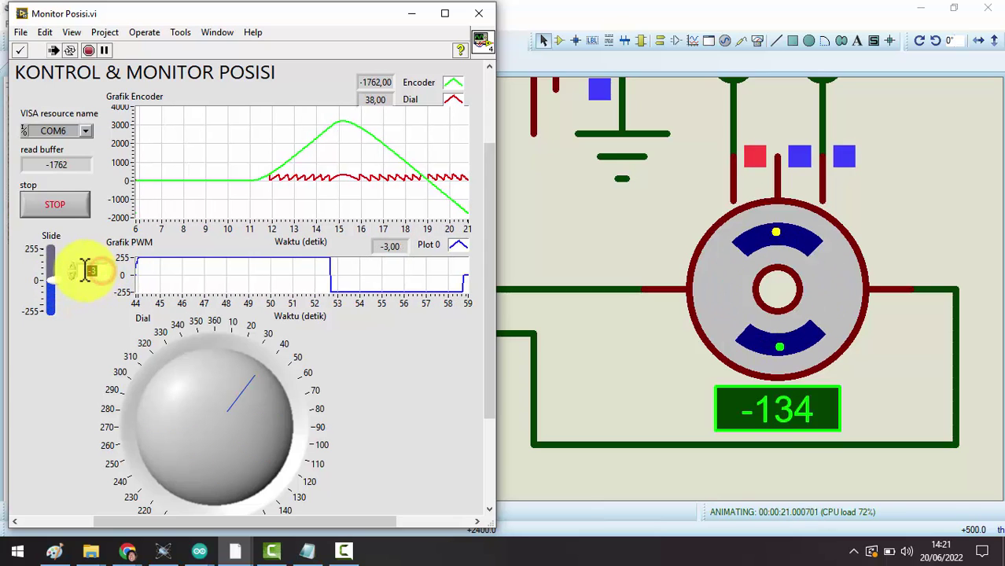
type("0")
key("Return")
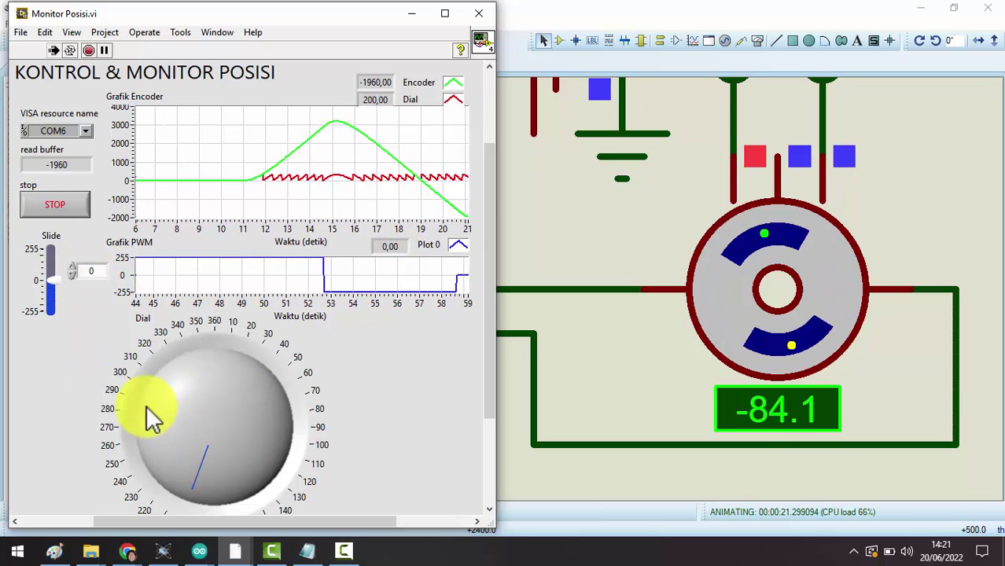
left_click_drag(224, 464, 298, 465)
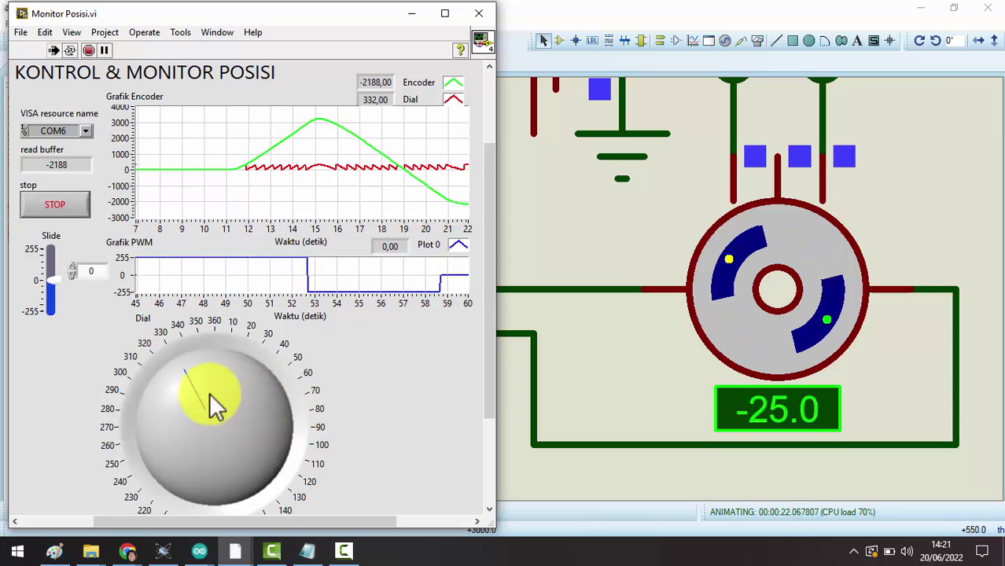
left_click_drag(189, 405, 162, 465)
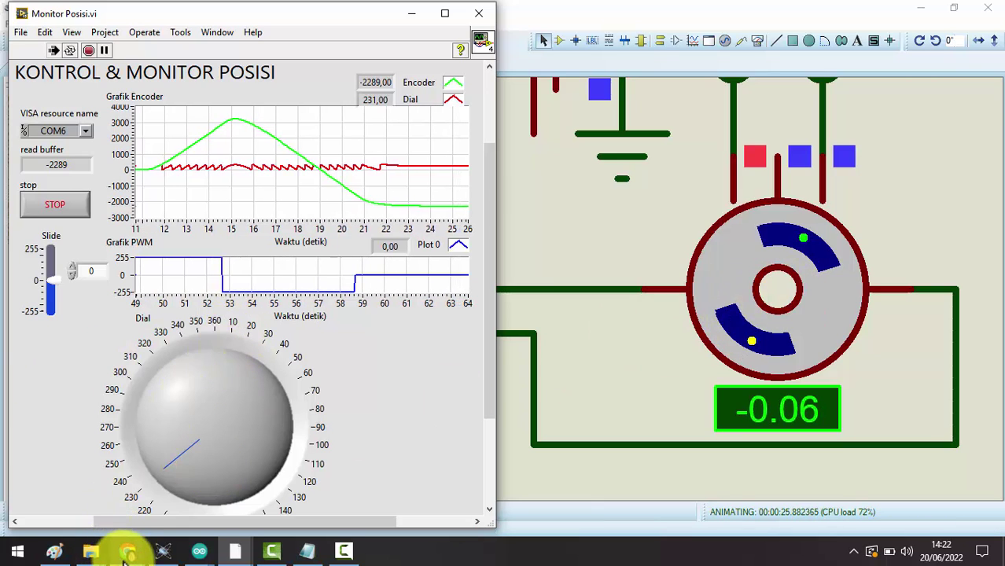
Switch to the Tahap 3 blog page in Chrome and read steps 11 to 13 on testing and finishing the Monitor Posisi program
mouse_move(128, 555)
left_click(108, 519)
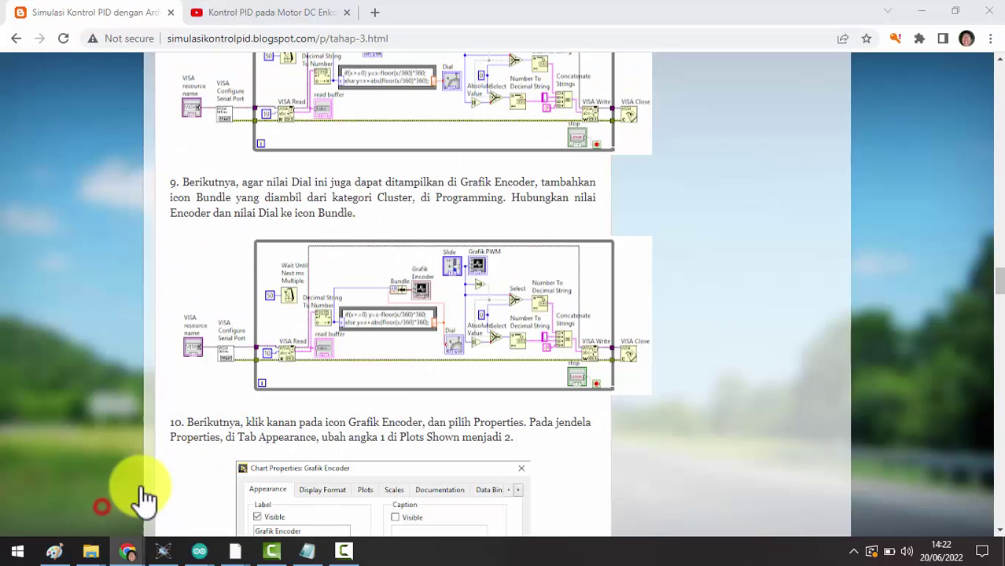
scroll(375, 407, "down", 7)
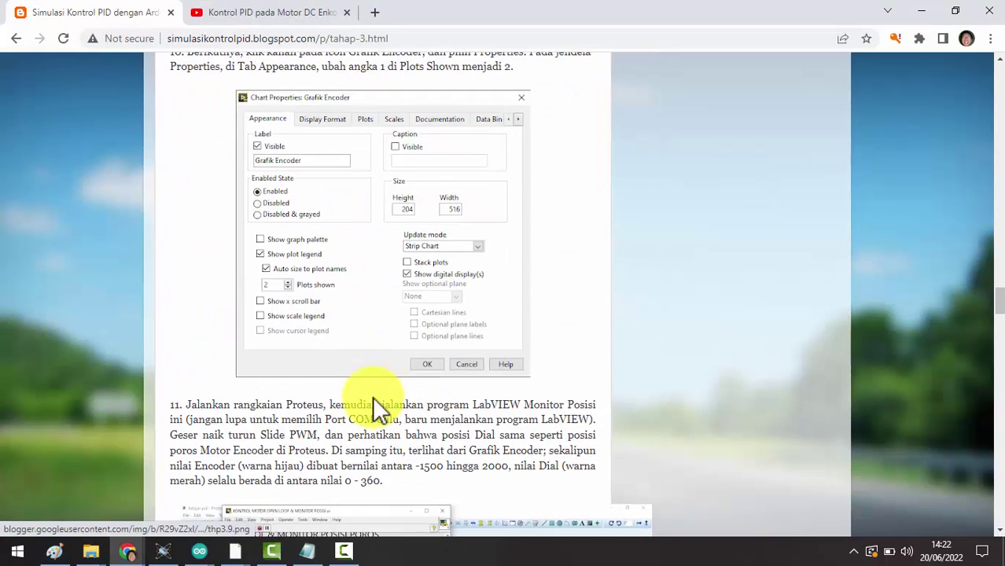
scroll(375, 409, "down", 2)
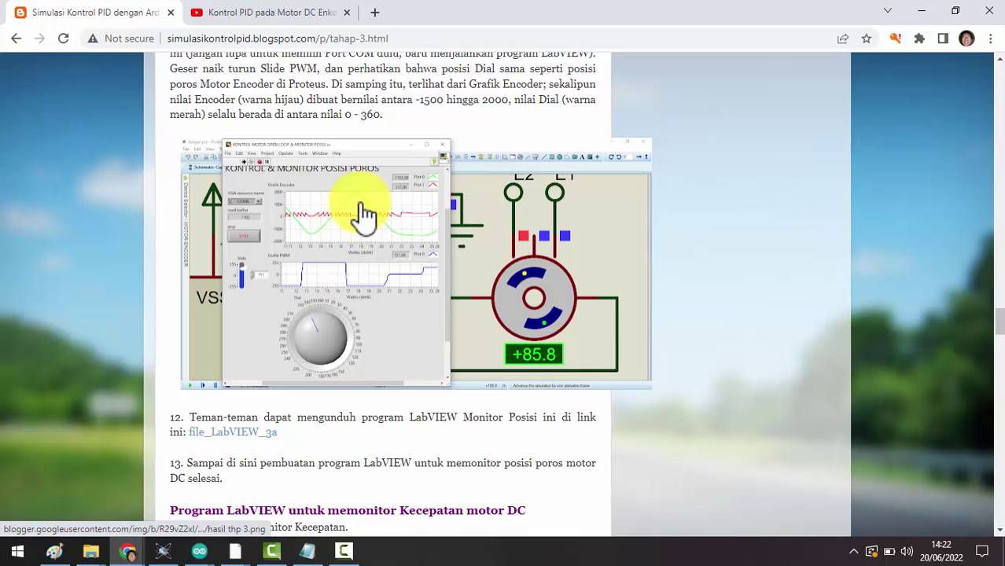